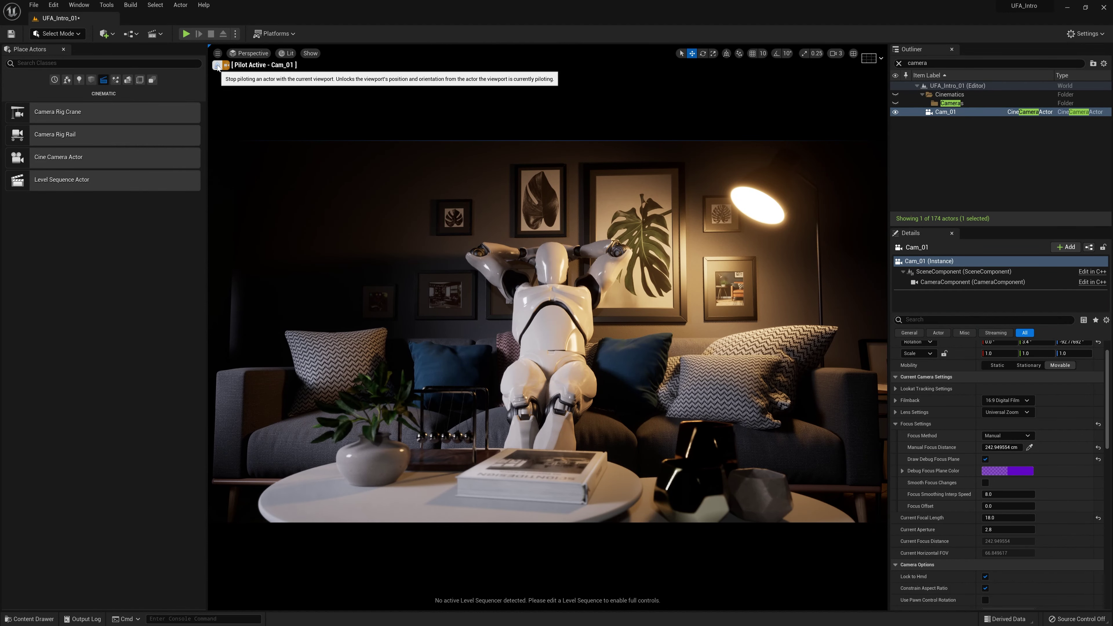
Step: Stop piloting Cam_01 and move the left blue pillow in front of the patterned pillow at the couch's far left end
left_click(218, 65)
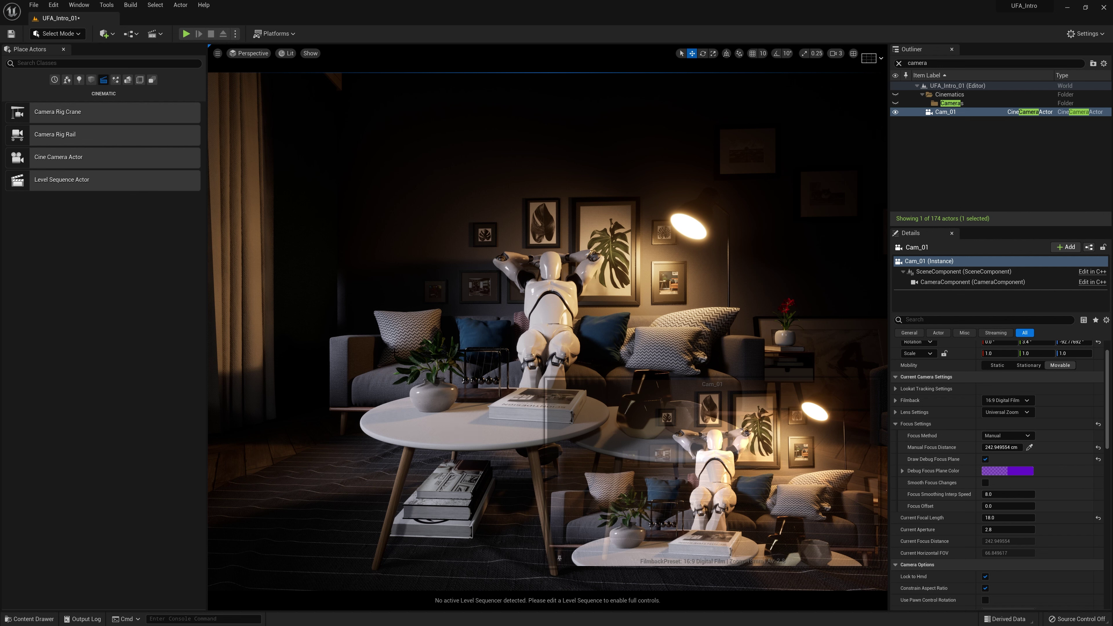
left_click(414, 401)
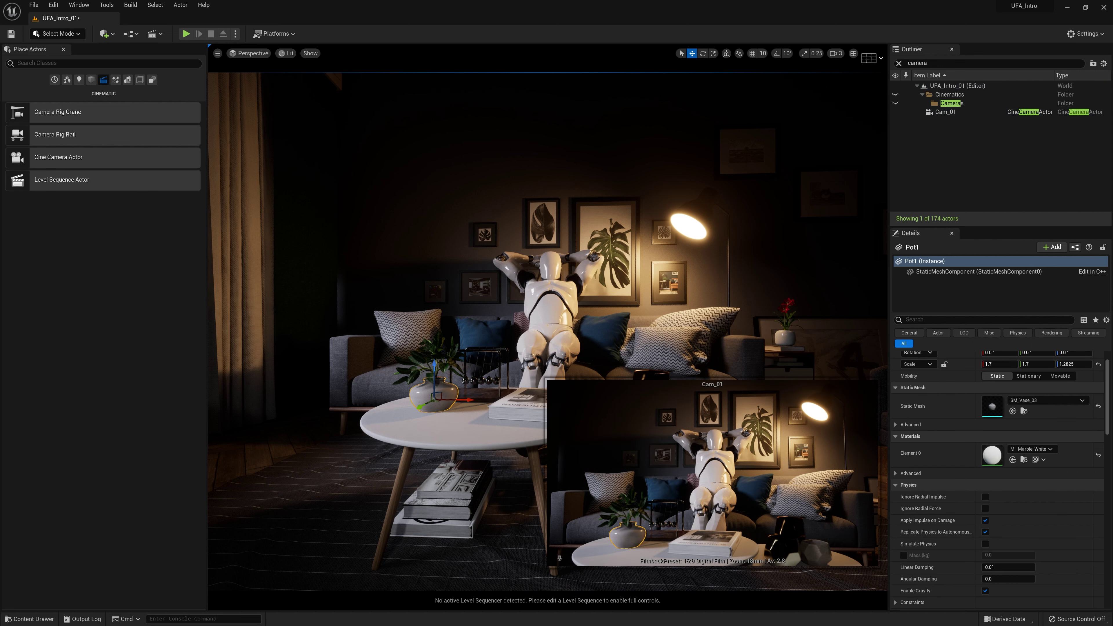
right_click_drag(482, 307, 500, 324)
key("w")
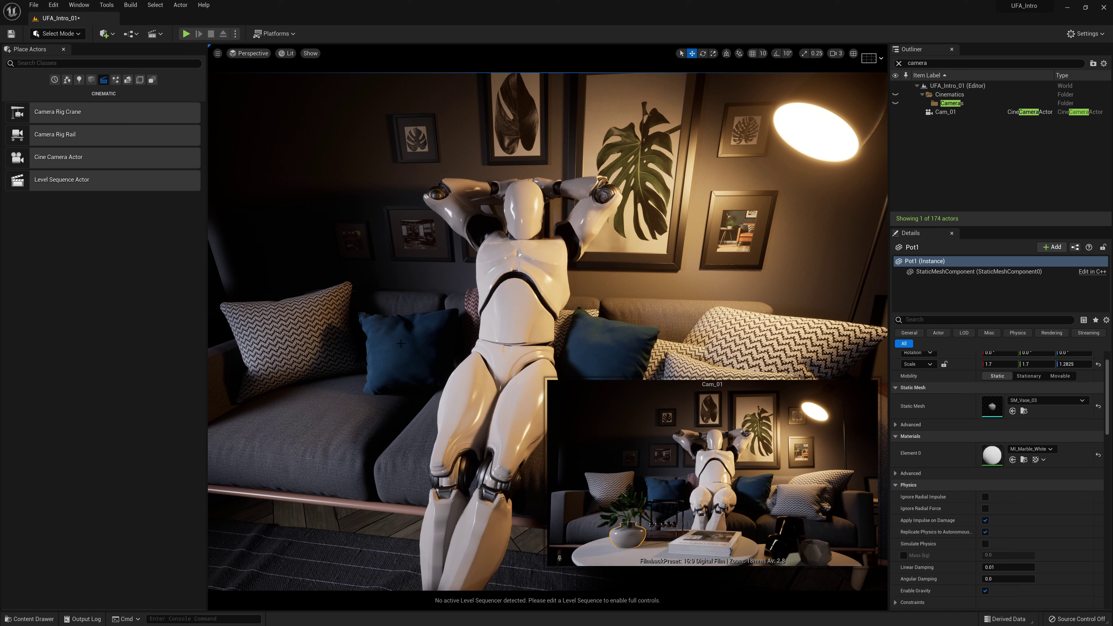
left_click(421, 351)
left_click_drag(417, 350, 267, 341)
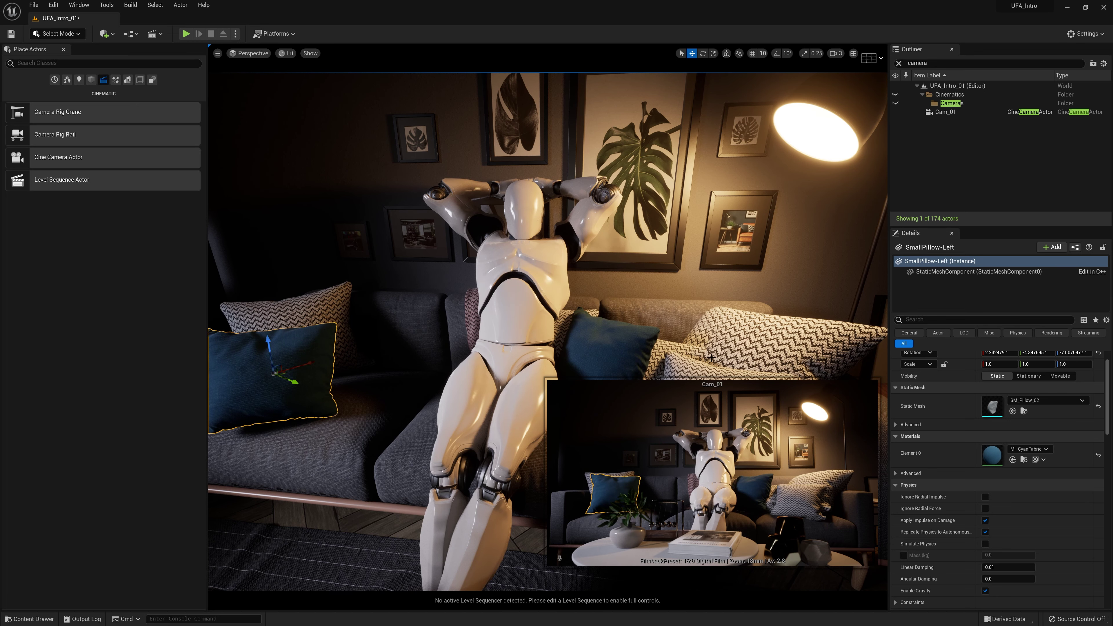
Step: Push the left blue pillow back against its patterned pillow and shift the right blue pillow over the patterned pillows on its side
left_click(651, 348)
left_click(666, 349)
scroll(661, 352, "up", 3)
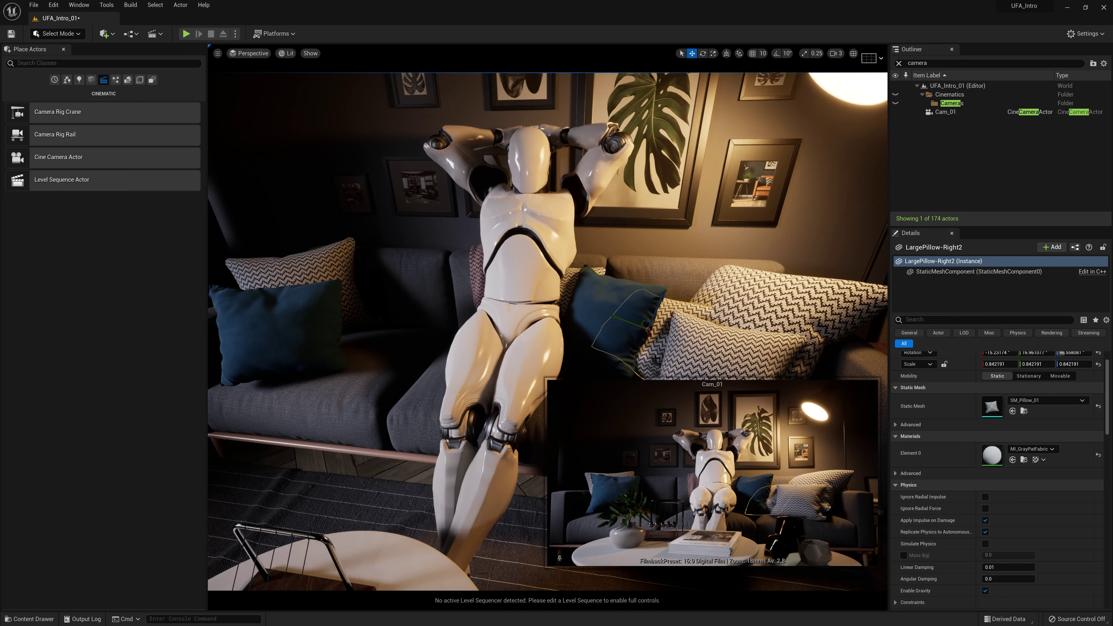
right_click_drag(651, 338, 713, 394)
right_click_drag(635, 358, 579, 316)
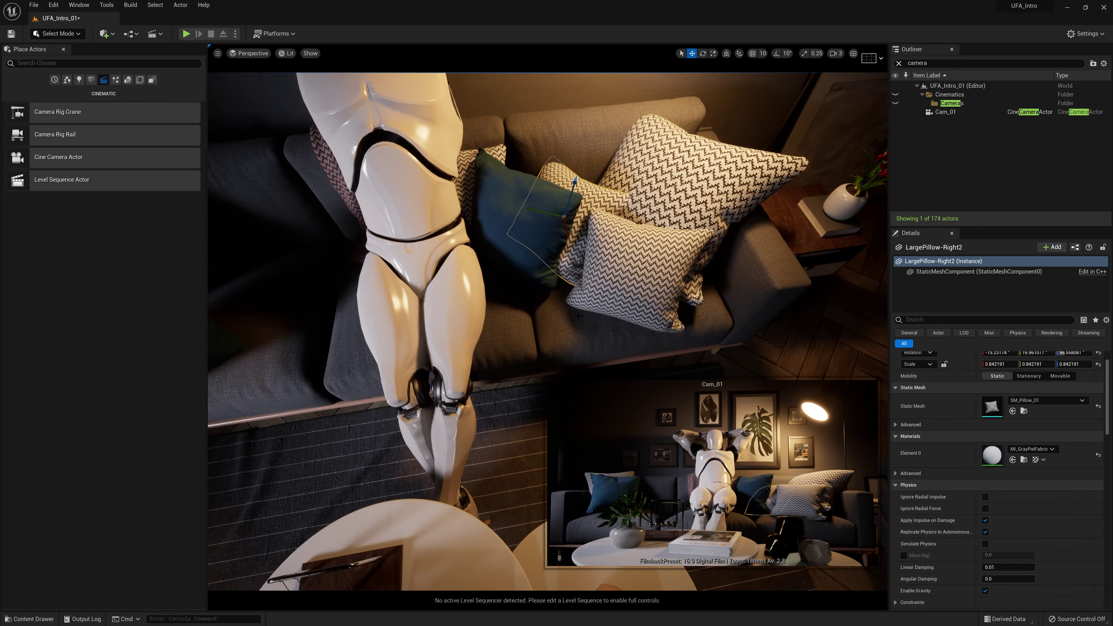
left_click(521, 244)
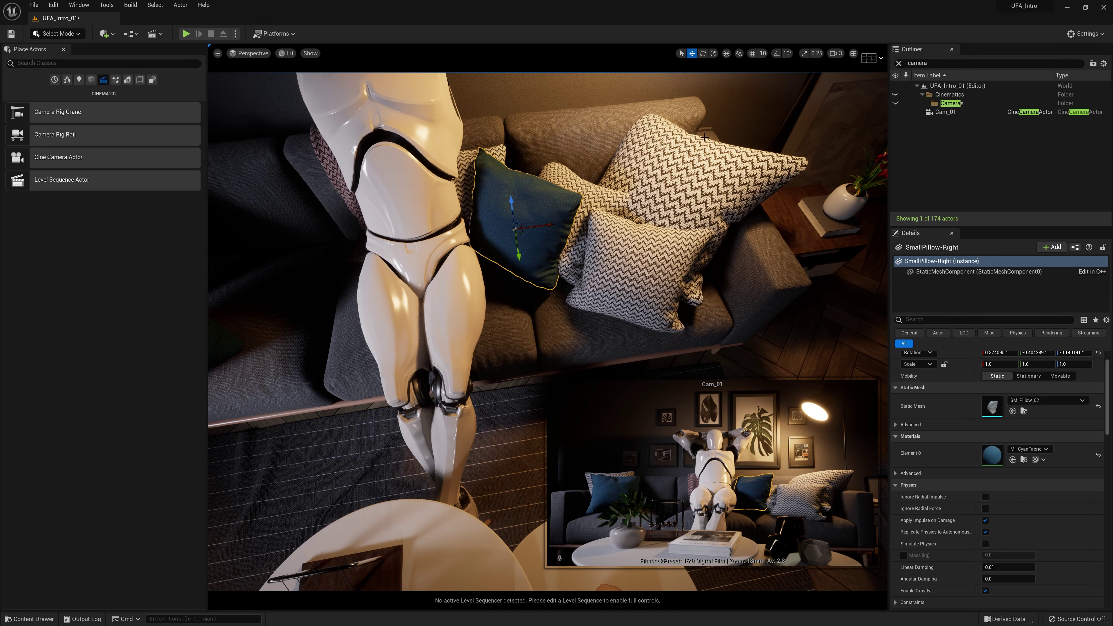
right_click_drag(548, 328, 486, 303)
left_click(665, 321)
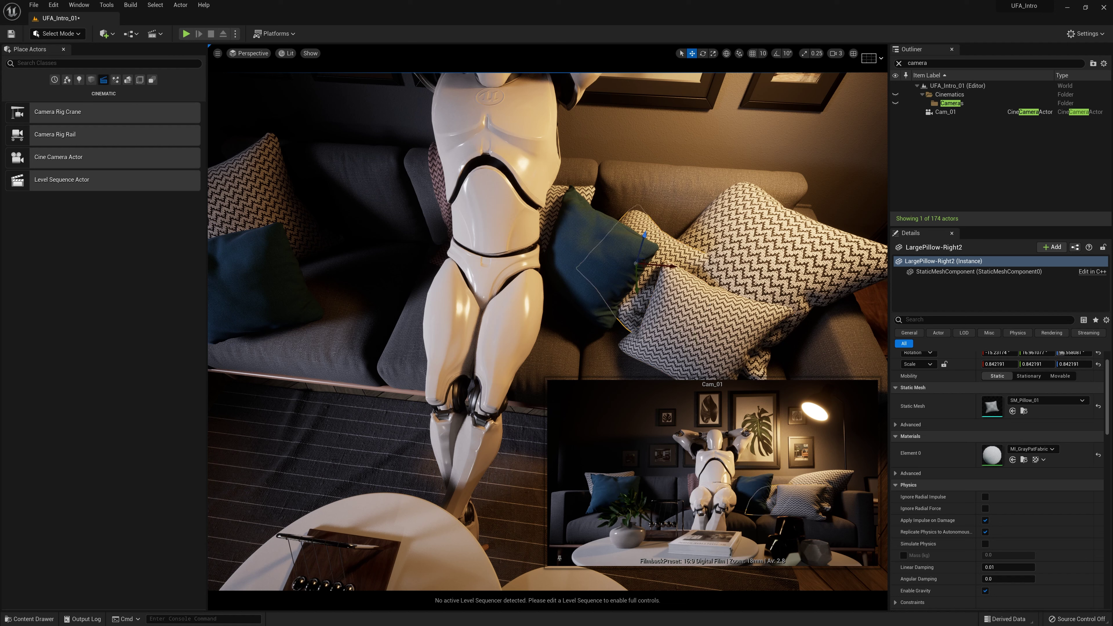
left_click(576, 273)
left_click(280, 289)
left_click_drag(287, 292, 296, 243)
left_click(566, 274)
left_click_drag(566, 275, 654, 274)
Step: Delete the three patterned pillows between the mannequin and the large pillow at the couch's right end
left_click(602, 250)
left_click(666, 305, "ctrl")
left_click(576, 230, "ctrl")
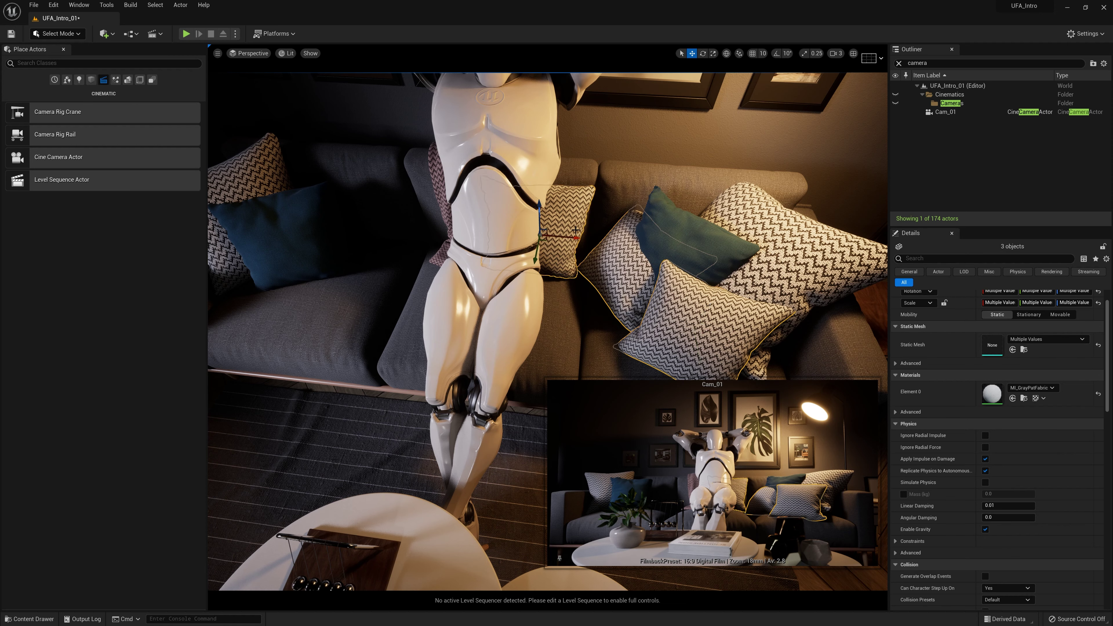
key("Delete")
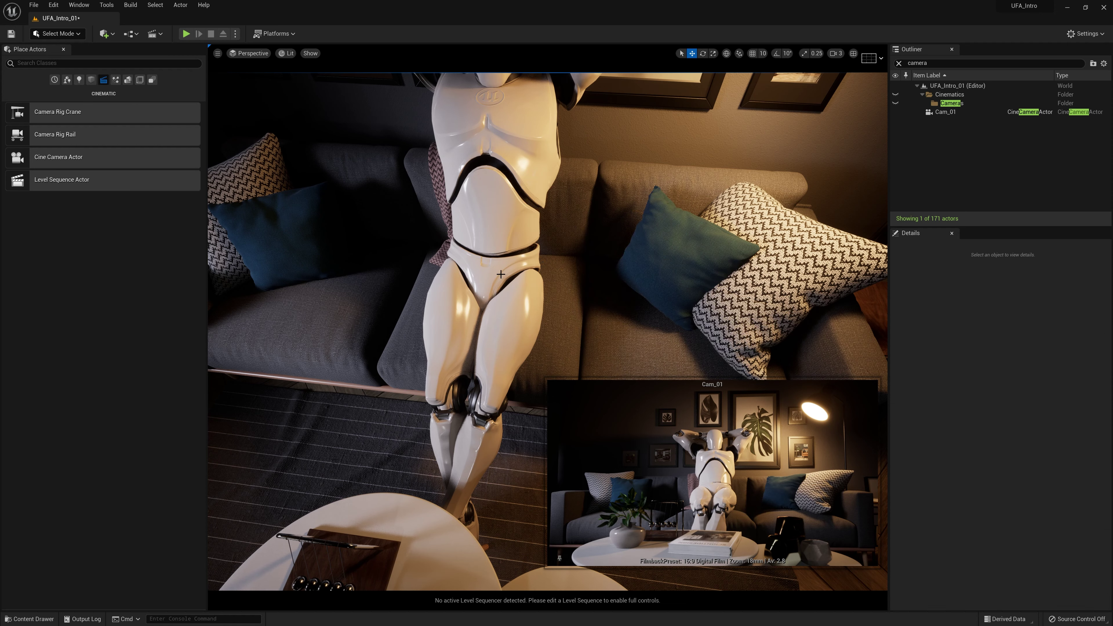
Step: Check the separate parts of the coffee table plant by selecting its pot, foliage and soil in turn
mouse_move(617, 330)
right_mouse_down()
mouse_move(580, 329)
mouse_move(635, 327)
right_mouse_up()
right_click_drag(460, 394, 459, 394)
left_click(459, 394)
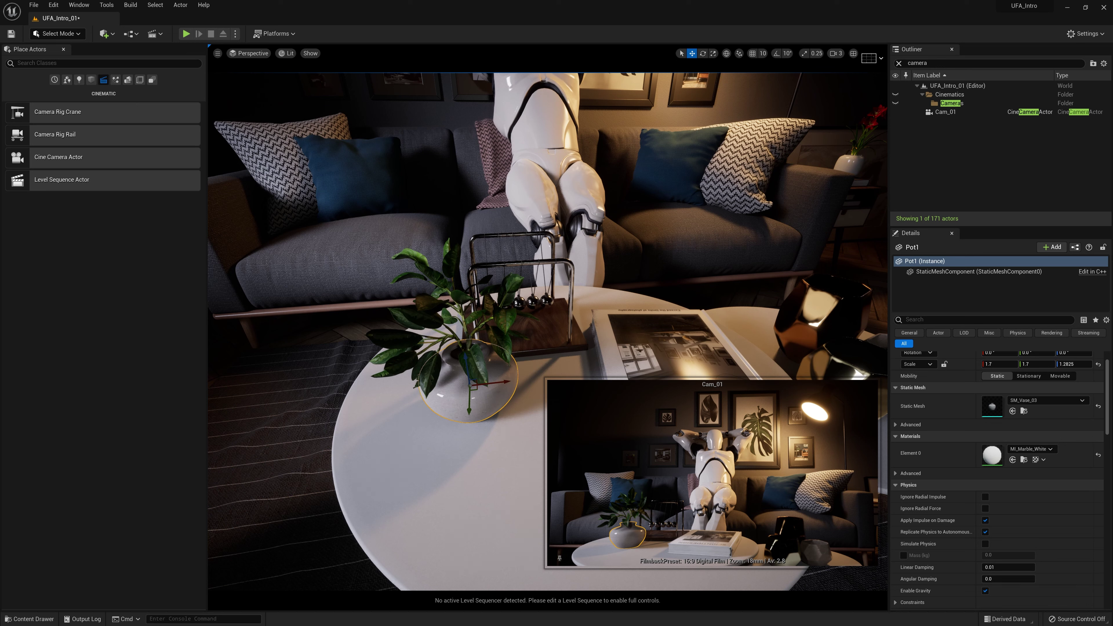
left_click(452, 353)
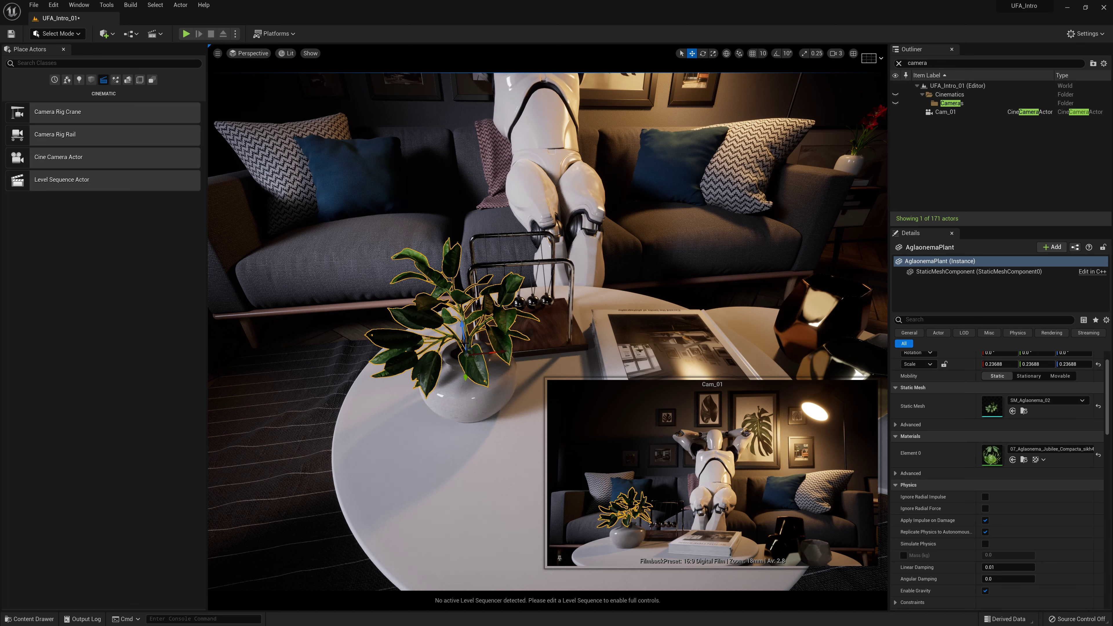
left_click(491, 383)
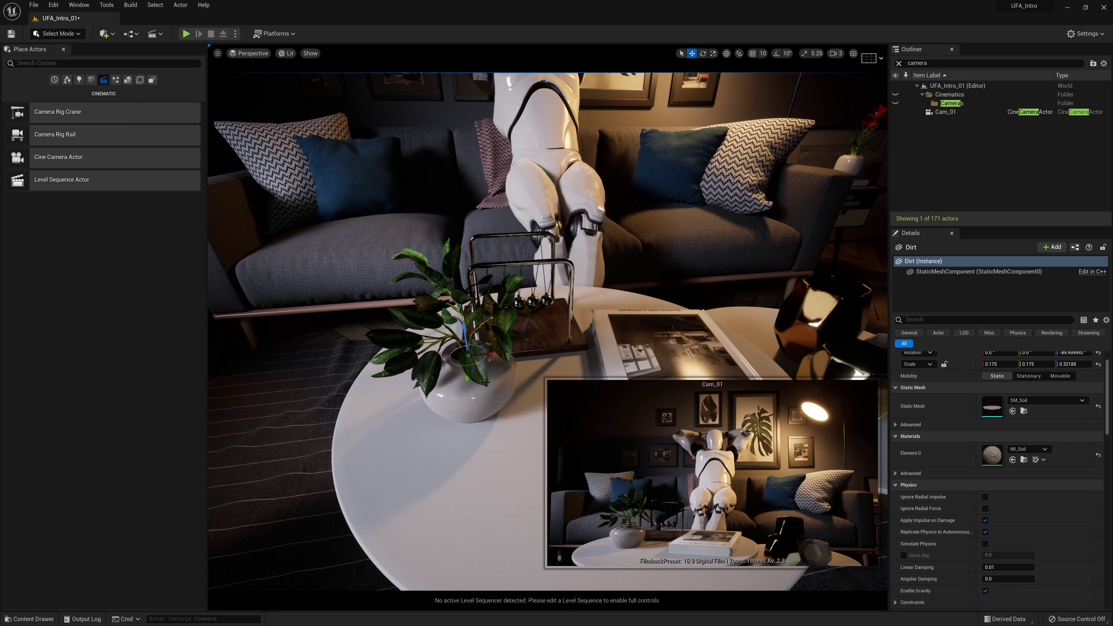
Step: Try moving the white pot sideways on its own without the plant, and undo the move
right_click_drag(491, 383, 475, 412)
key("w")
right_click_drag(519, 353, 519, 353)
key("s")
left_click(519, 353)
key("f")
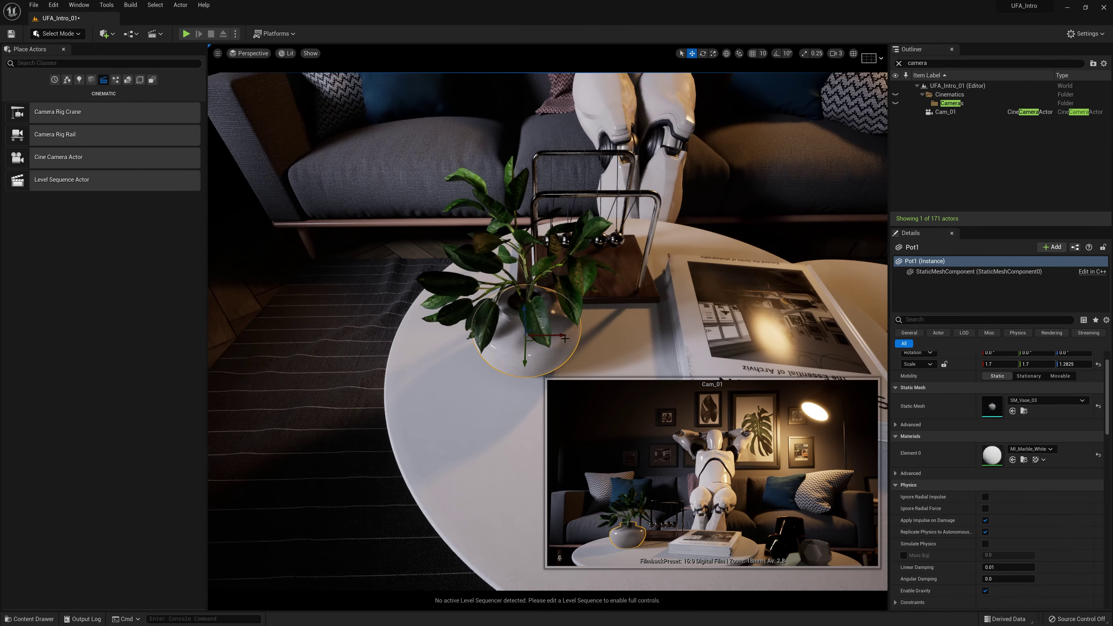
left_click_drag(564, 336, 490, 361)
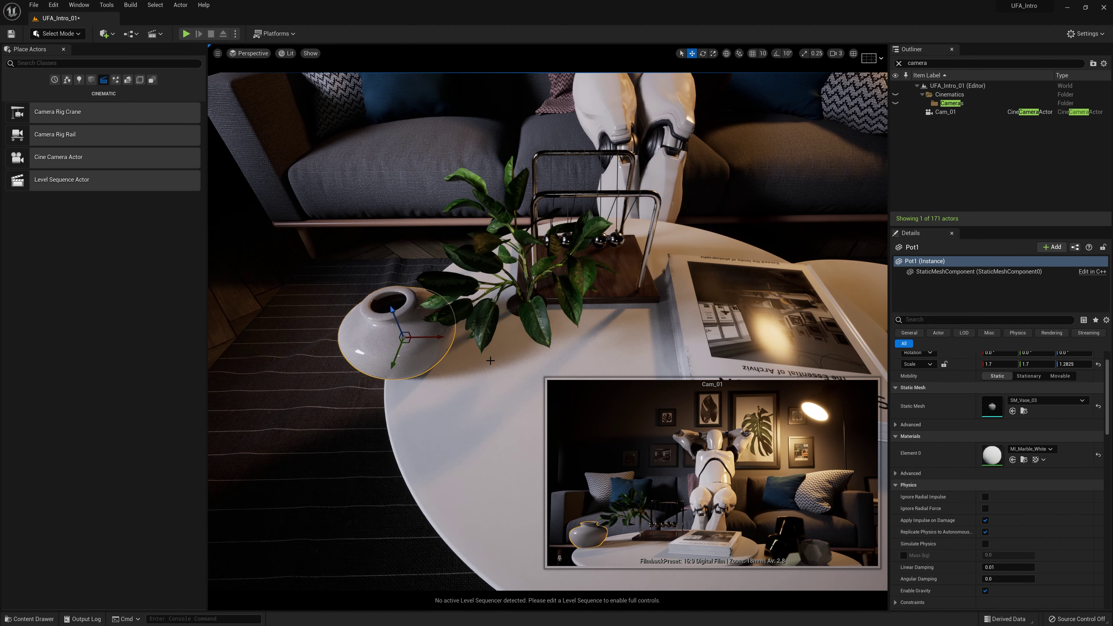
key("ctrl+z")
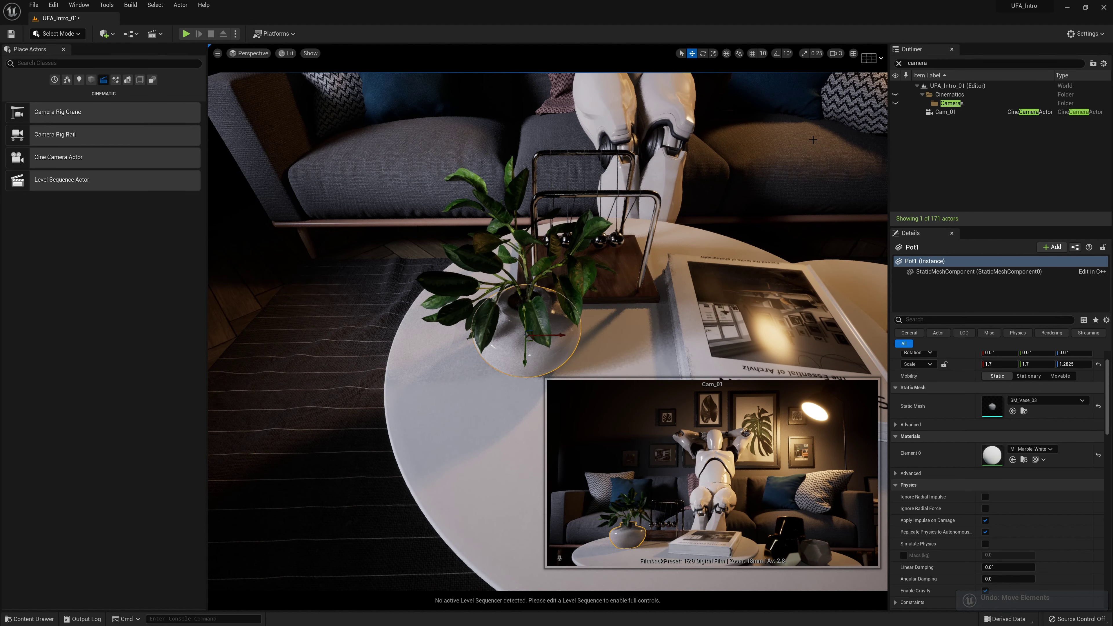
Step: Clear the Outliner's camera filter and inspect the AglaonemaPlant and Dirt2 actors in the CoffeeTablePlant folder
left_click(898, 64)
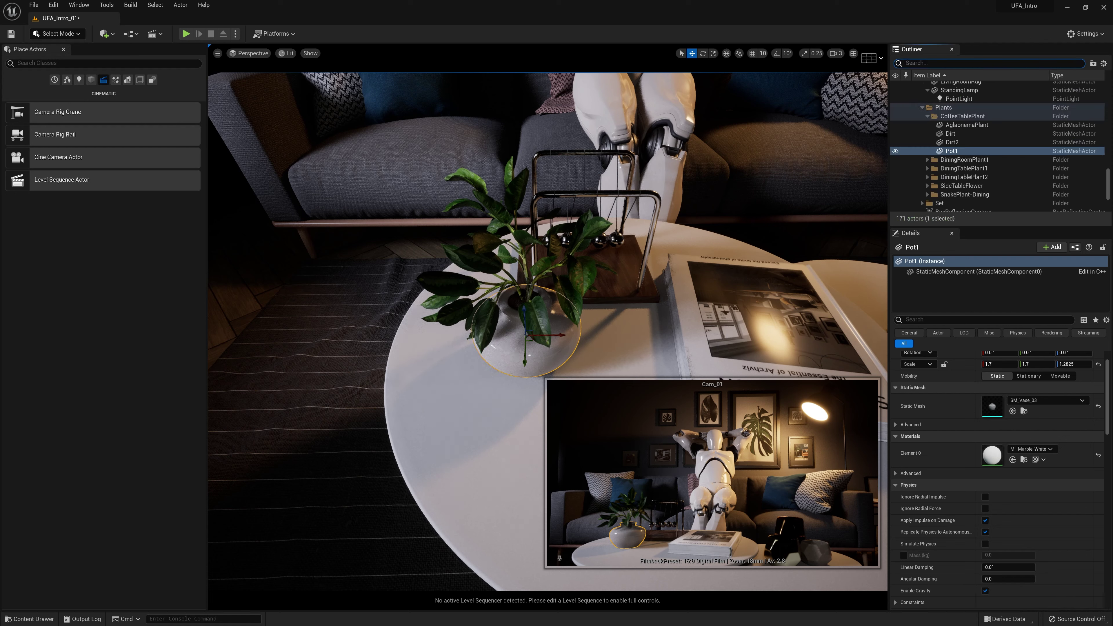
left_click(964, 125)
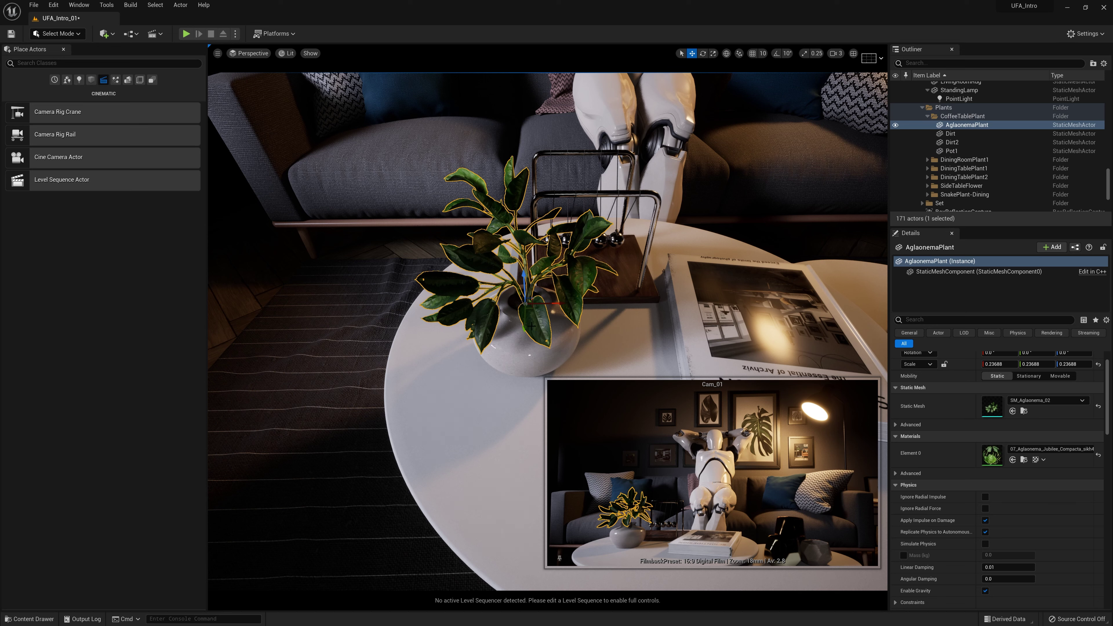
left_click(967, 143)
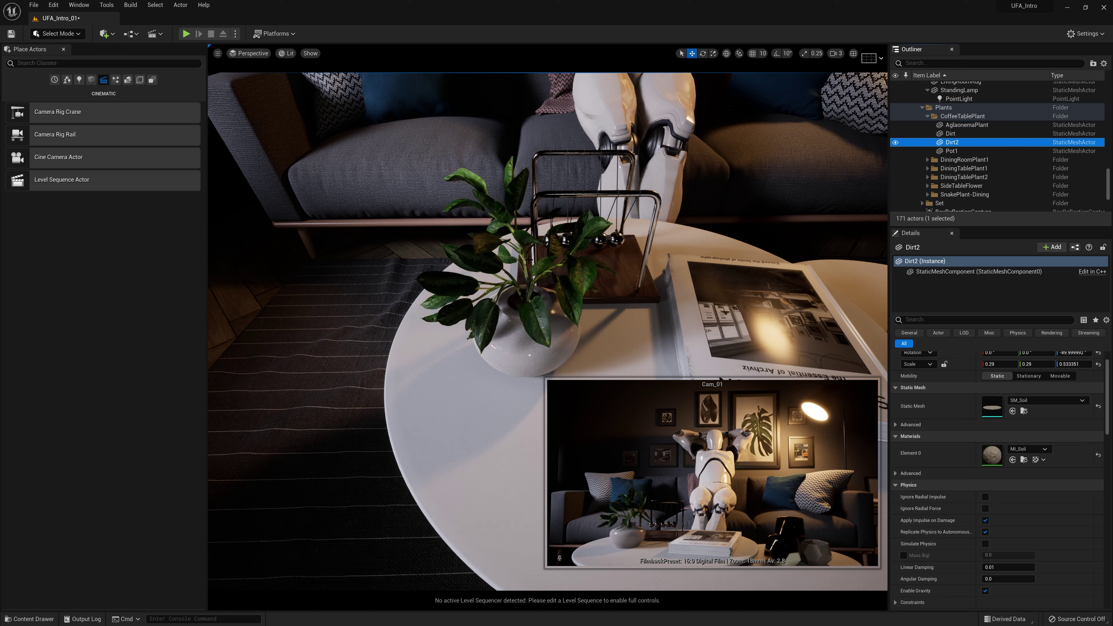
Step: Group the coffee table's AglaonemaPlant, Dirt and Pot1 actors
left_click(516, 255)
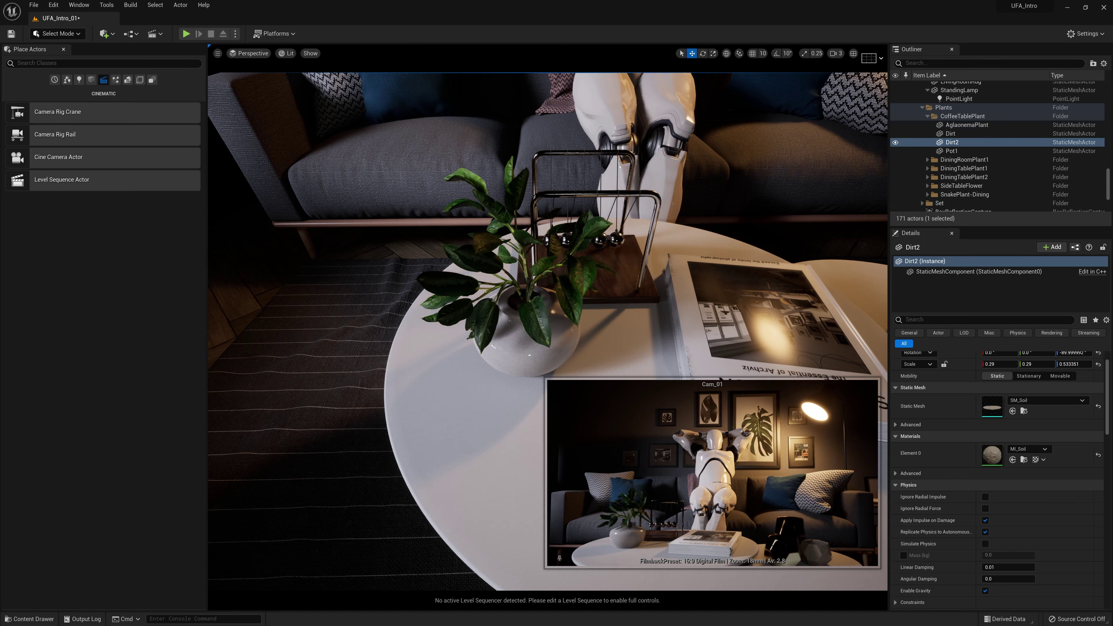
left_click(512, 303, "ctrl")
left_click(509, 345, "ctrl")
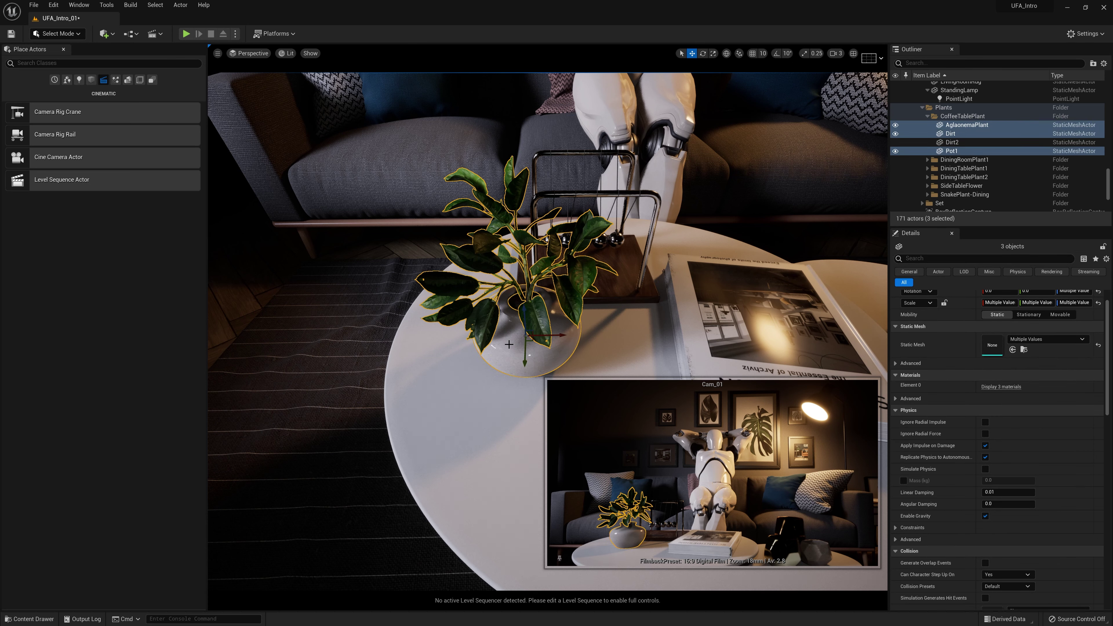
key("ctrl+g")
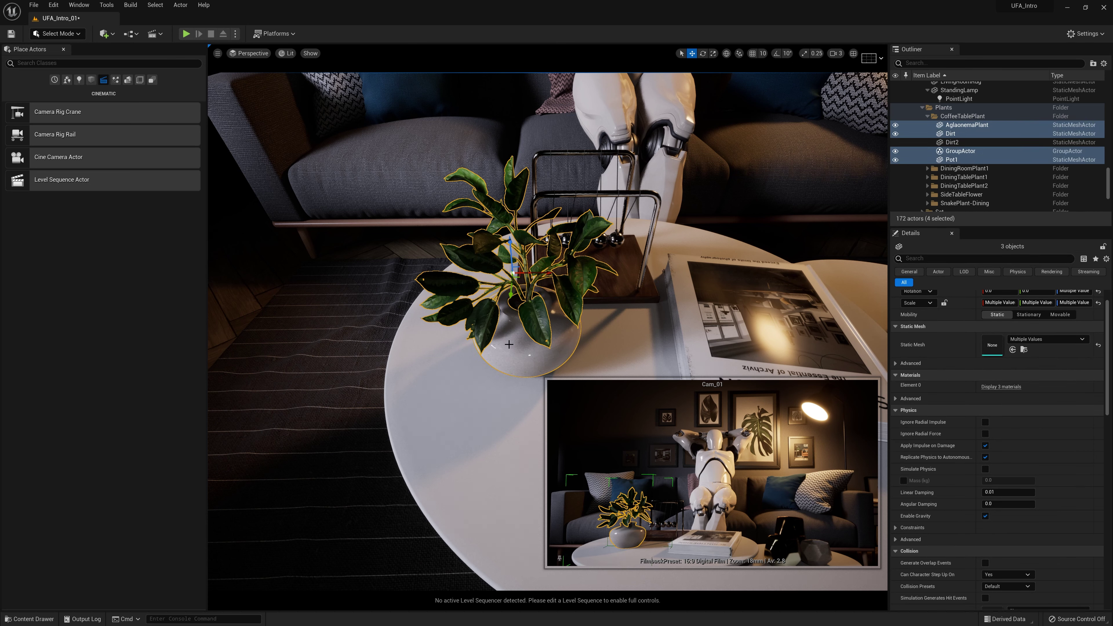
Step: Move the grouped potted plant left toward the coffee table's edge, away from the Newton's cradle
left_click(608, 346)
left_click(545, 350)
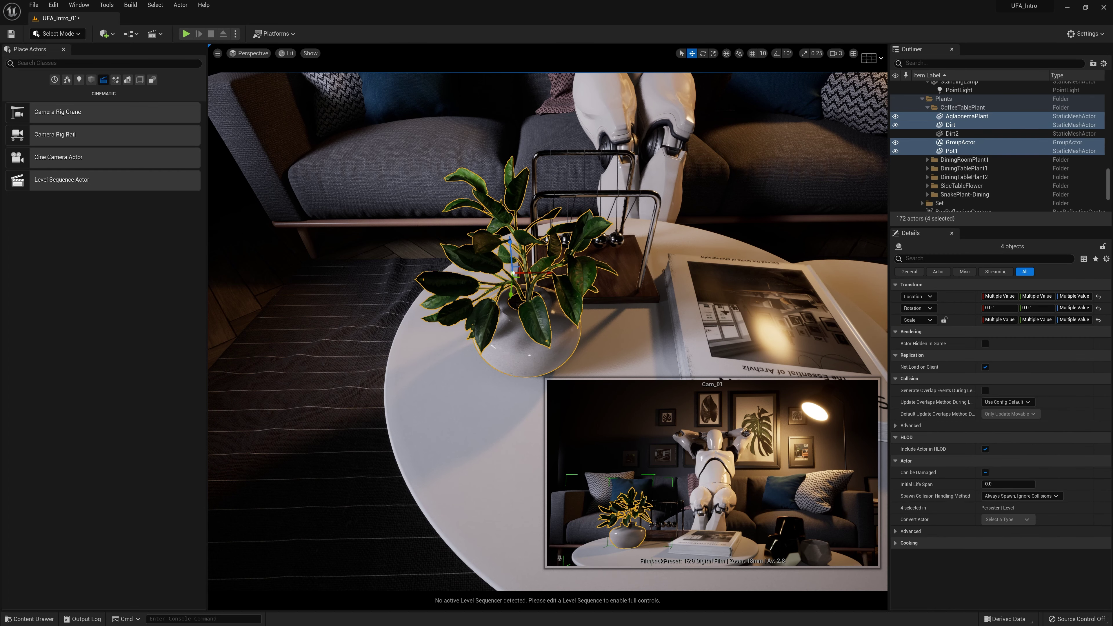
left_click(473, 400)
left_click(502, 278)
left_click(455, 380)
left_click(504, 337)
left_click_drag(553, 272, 454, 278)
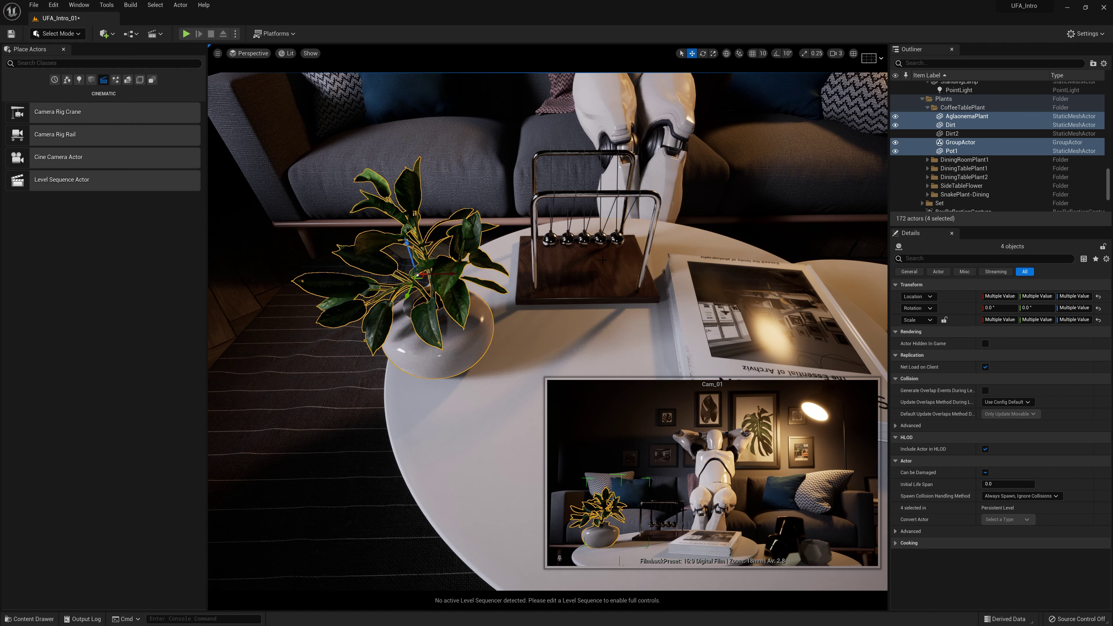
Step: Move the Newton's cradle forward and left on the coffee table, in front of the plant, and rotate it to about 47° around the vertical axis
left_click(599, 275)
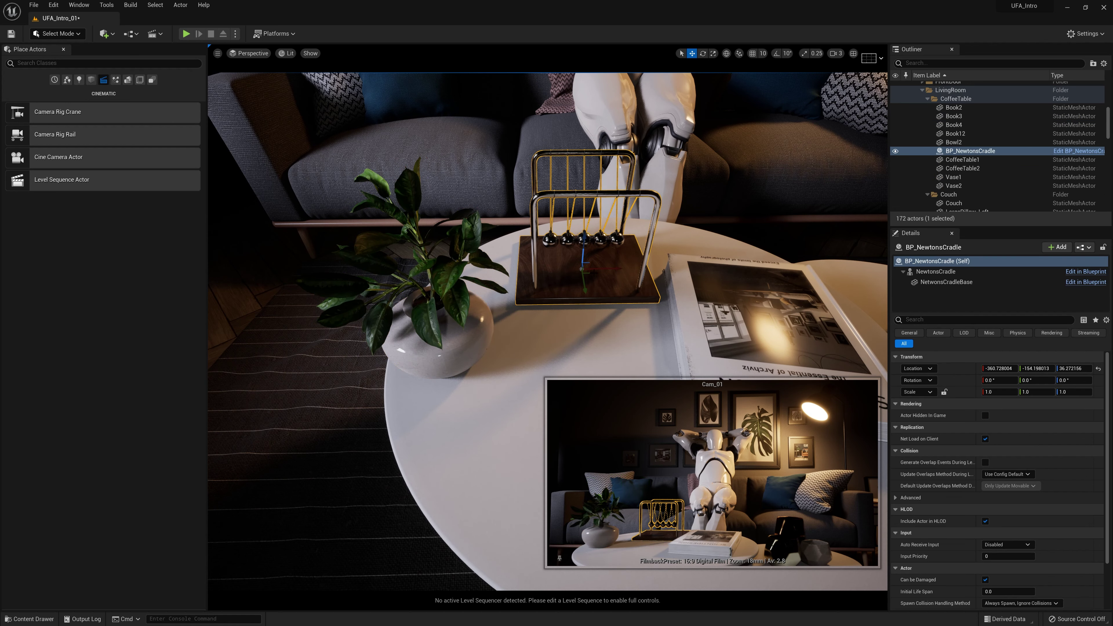
right_click_drag(594, 289, 573, 289)
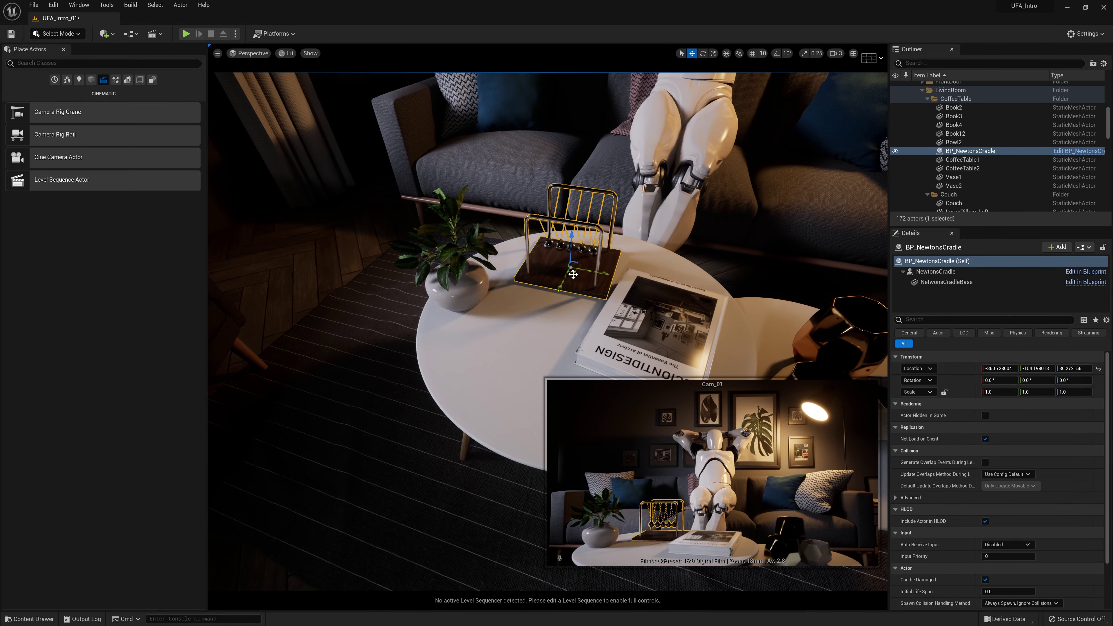
left_click_drag(568, 282, 490, 347)
key("e")
left_click_drag(517, 459, 436, 464)
key("w")
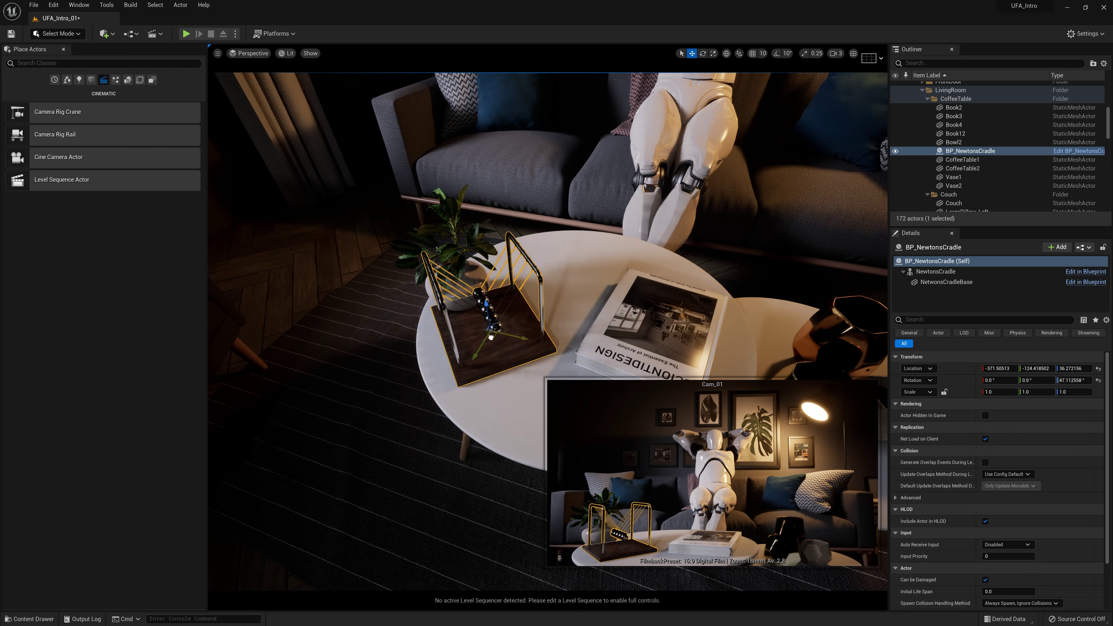
Step: Nudge the Newton's cradle slightly toward the book and refine its vertical rotation to about 37.5°
left_click_drag(490, 338, 498, 337)
key("e")
left_click_drag(482, 462, 452, 460)
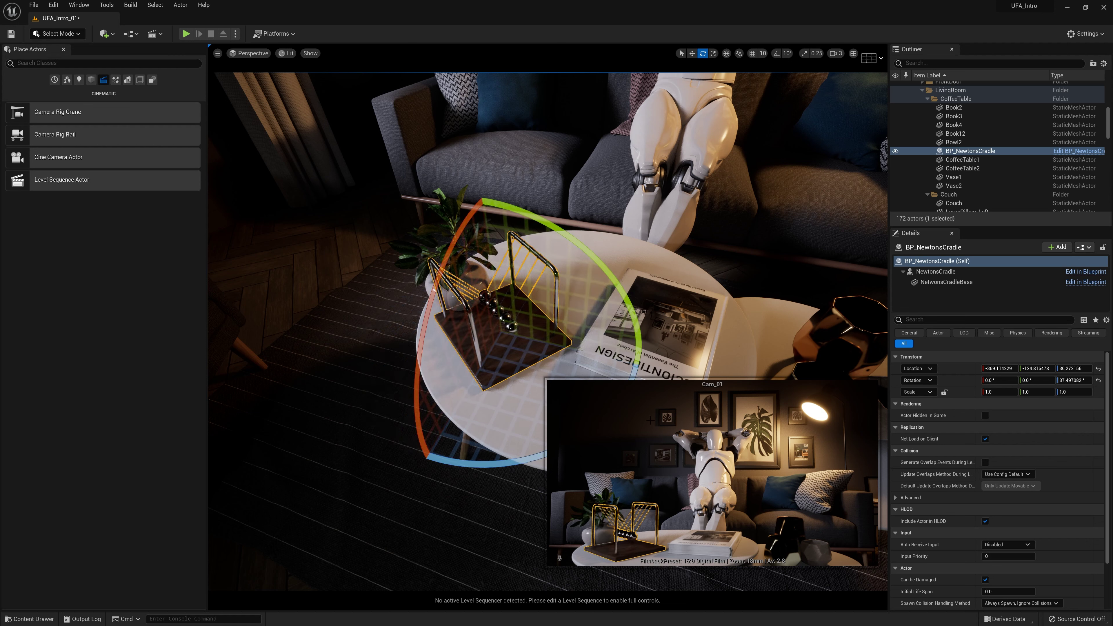
key("w")
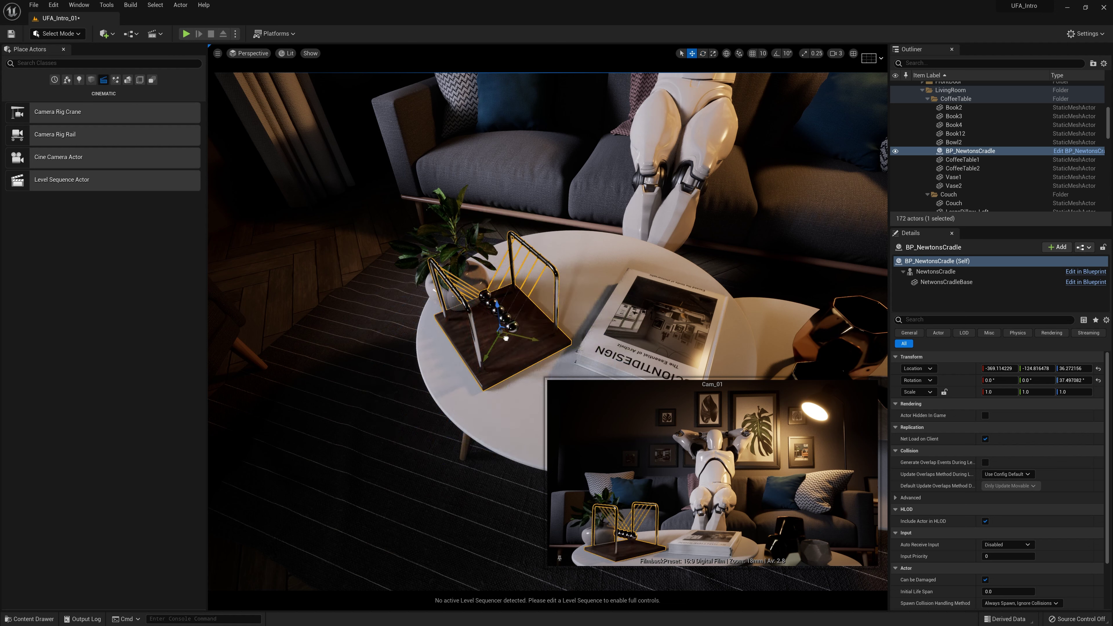
left_click_drag(506, 338, 512, 347)
Step: Shift the large book toward the coffee table's front right and rotate it flat so its spine faces the Newton's cradle
right_click_drag(525, 303, 587, 307)
left_click(524, 303)
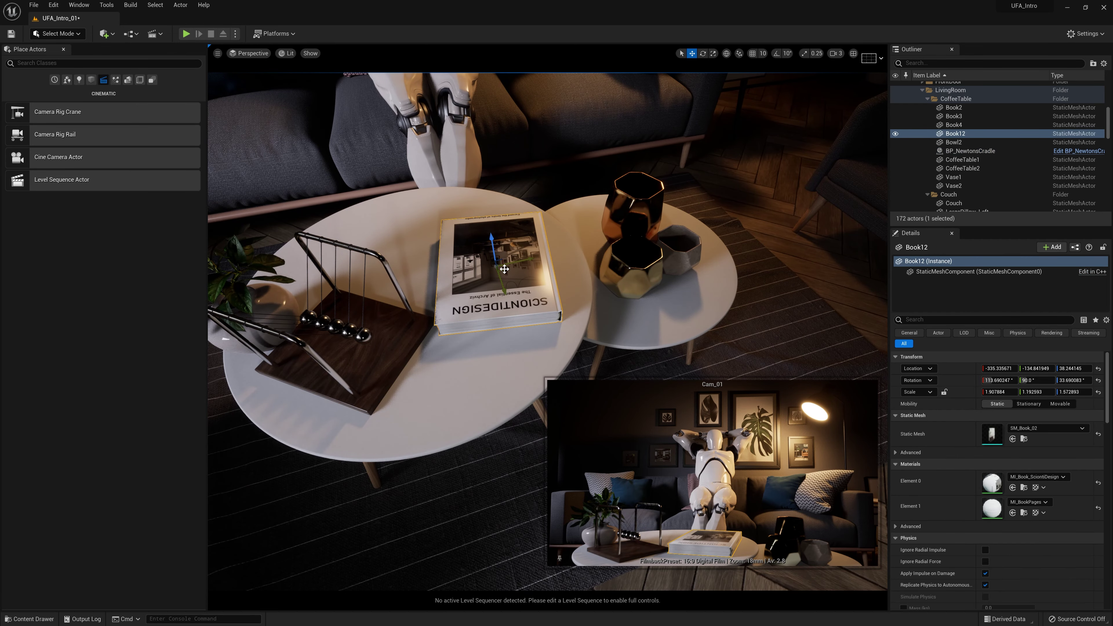
left_click_drag(506, 272, 526, 289)
key("e")
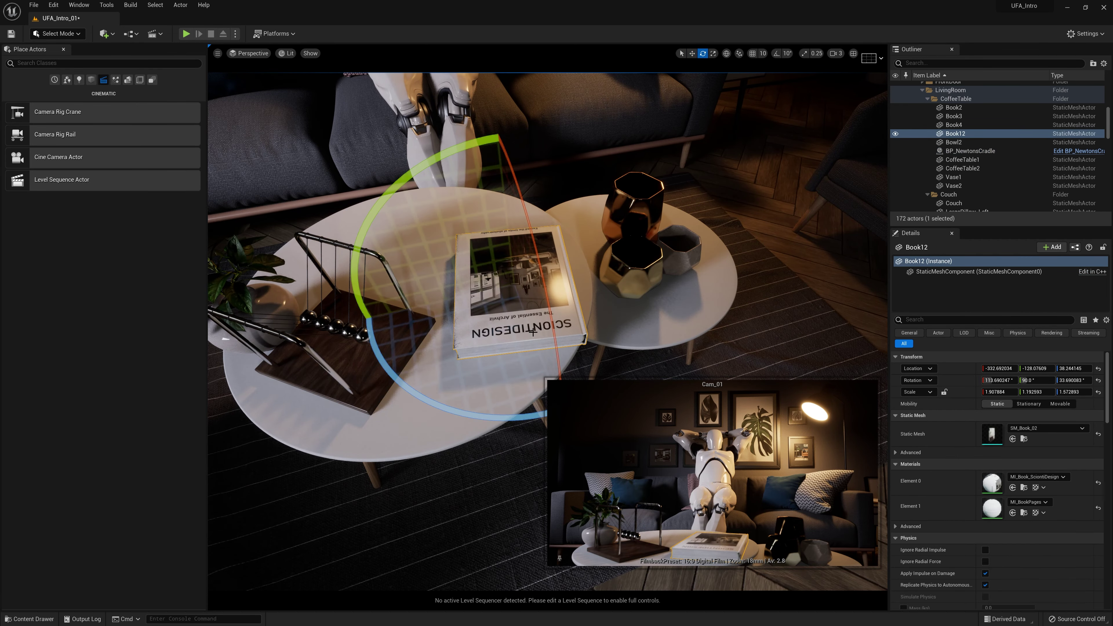
left_click_drag(487, 420, 432, 412)
mouse_move(644, 254)
left_mouse_down()
mouse_move(658, 237)
mouse_move(653, 263)
left_mouse_up()
key("w")
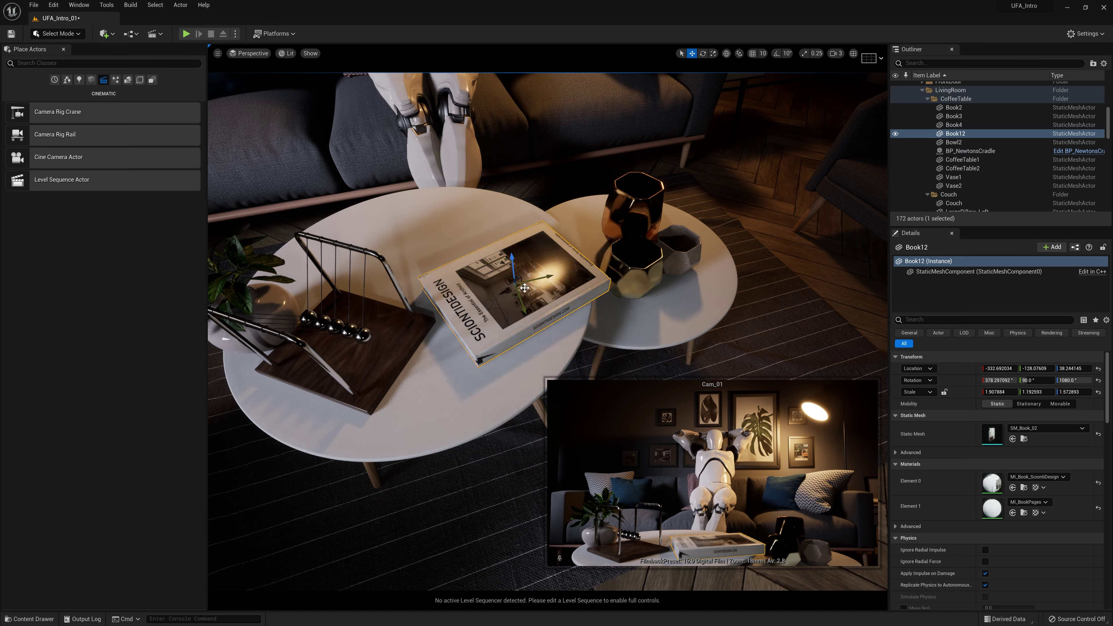
left_click_drag(526, 290, 528, 284)
Step: Select the smaller coffee table with its bowl and two vases and move them together to the right, away from the larger table
left_click(699, 319)
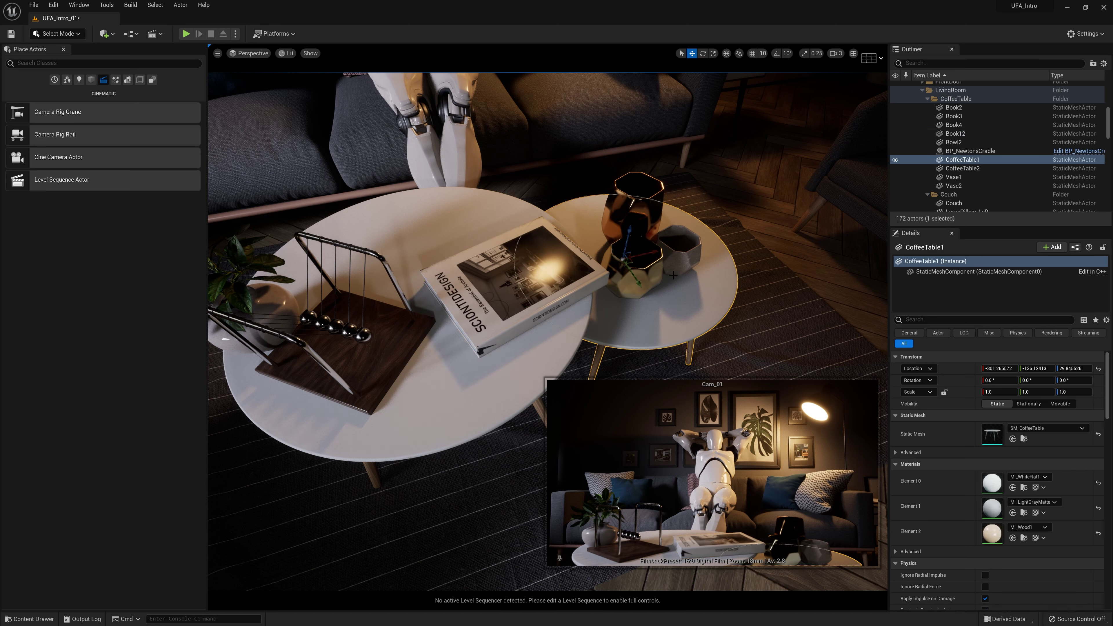
left_click(655, 275, "ctrl")
left_click(685, 260, "ctrl")
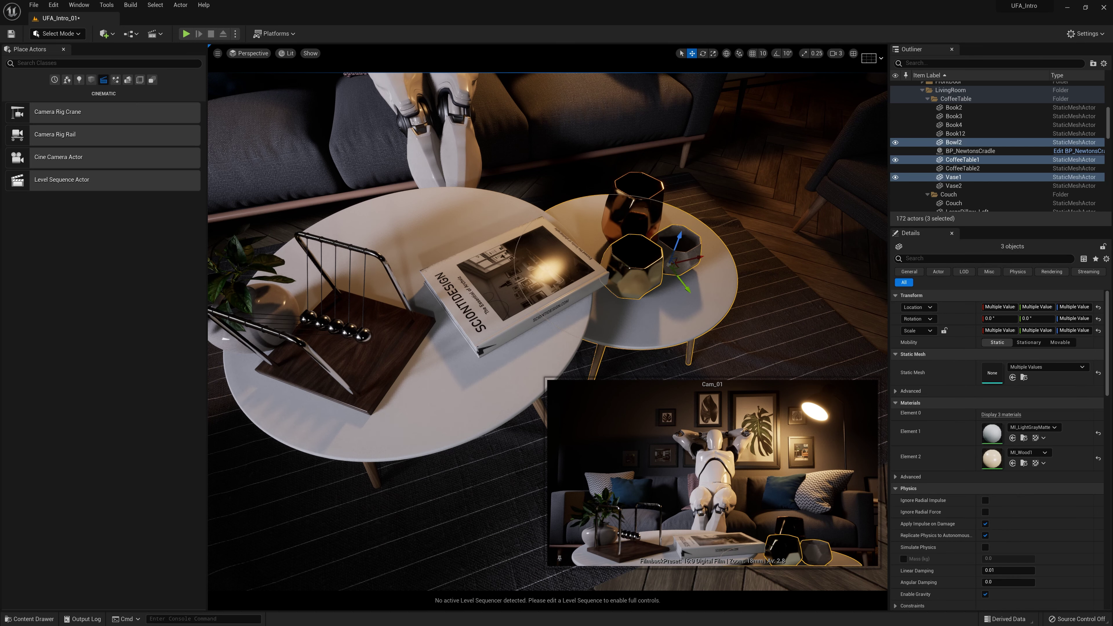
left_click(649, 208, "ctrl")
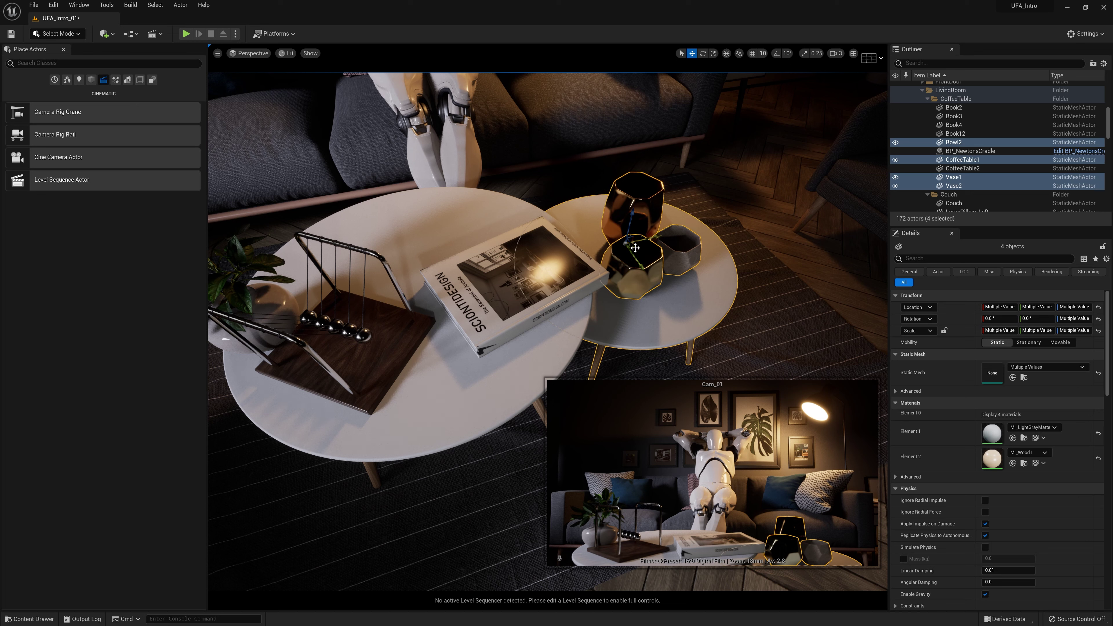
left_click_drag(635, 251, 669, 249)
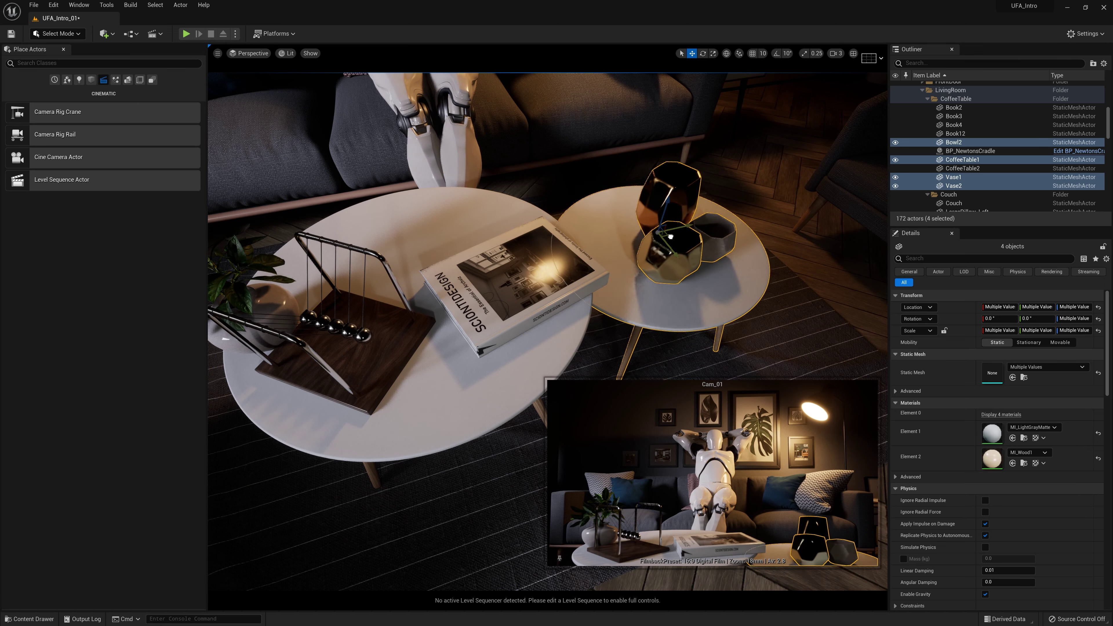
left_click_drag(670, 237, 664, 240)
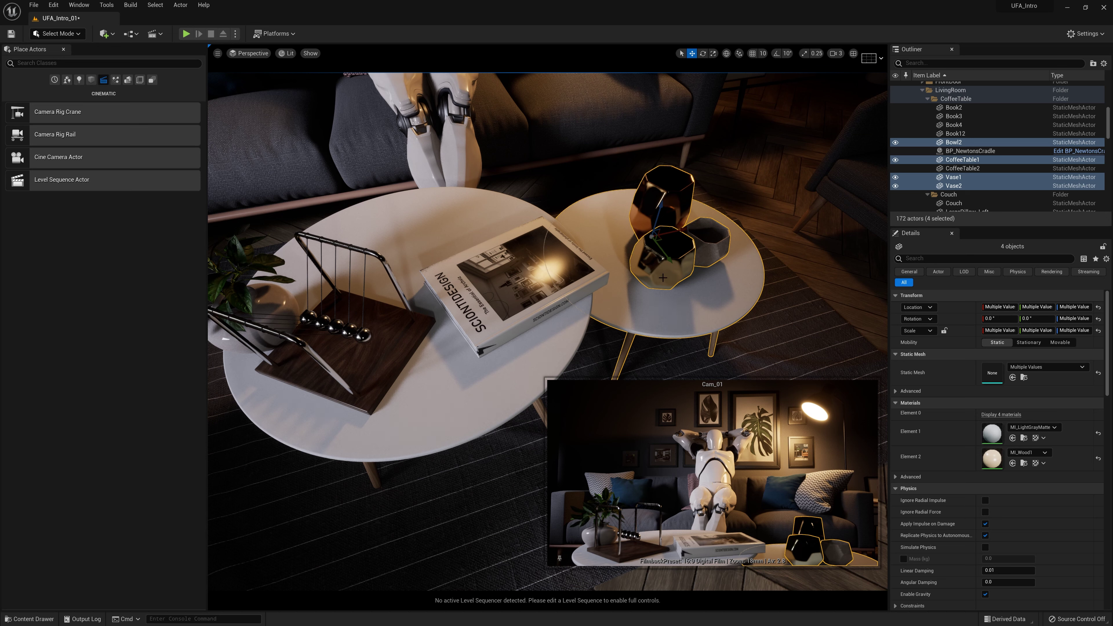
Step: Rotate the grouped small table, bowl and vases around the vertical axis so both low vessels sit in front, and nudge the group into place
key("e")
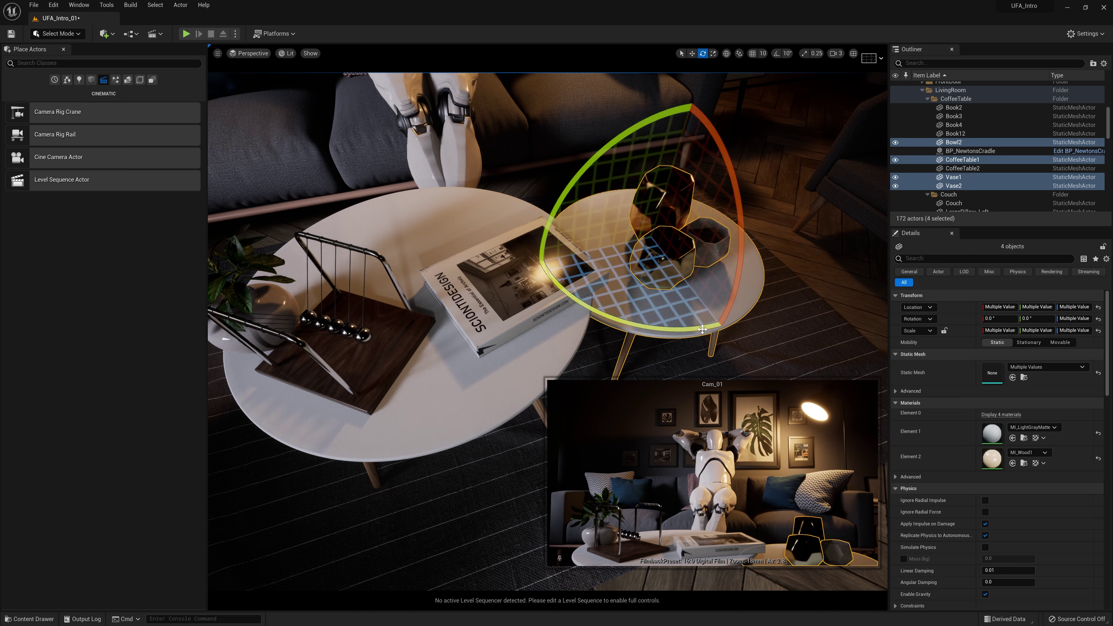
left_click_drag(703, 329, 777, 271)
key("w")
left_click_drag(653, 235, 656, 234)
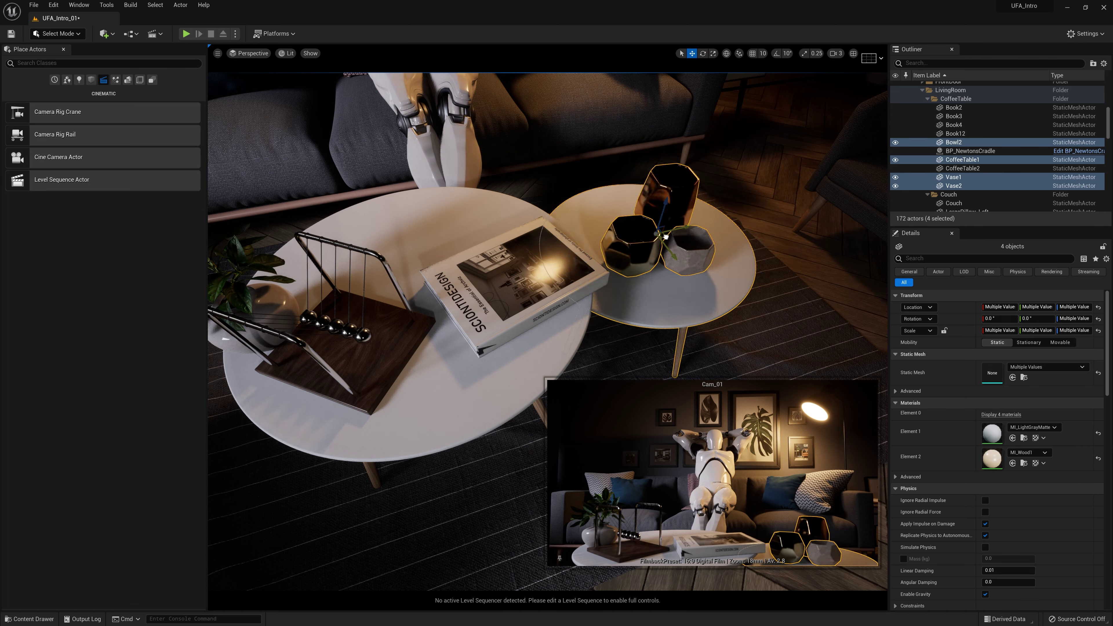
Step: Move SmallPillow-Right forward and left on the couch, away from the large pillow, and lower it slightly toward the seat
right_click_drag(657, 234, 646, 199)
left_click(638, 194)
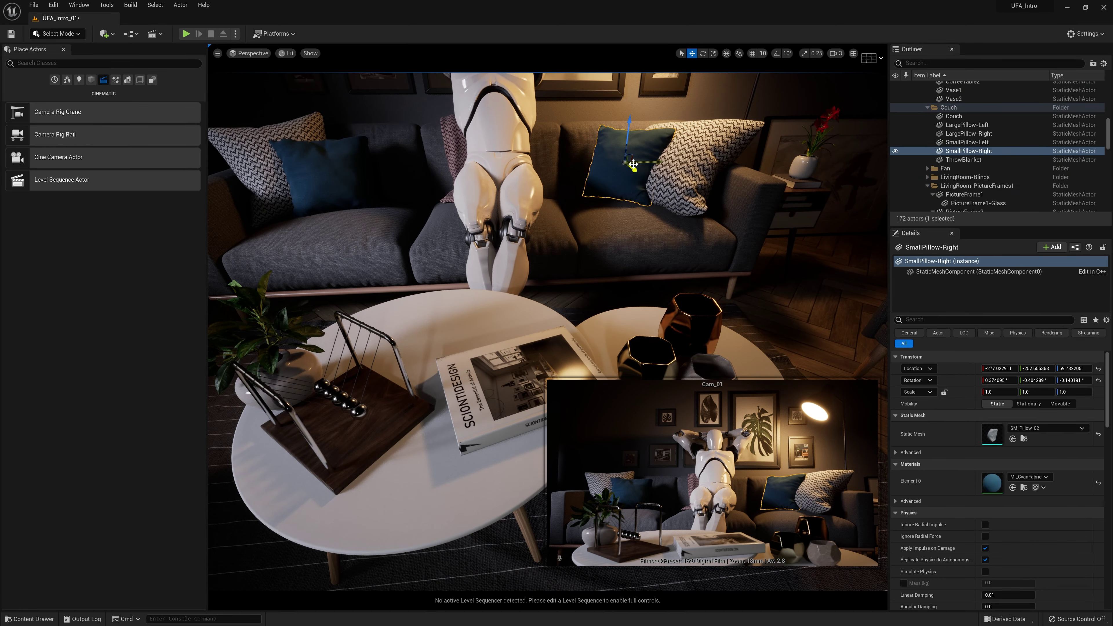
left_click_drag(632, 163, 626, 170)
left_click_drag(625, 128, 625, 134)
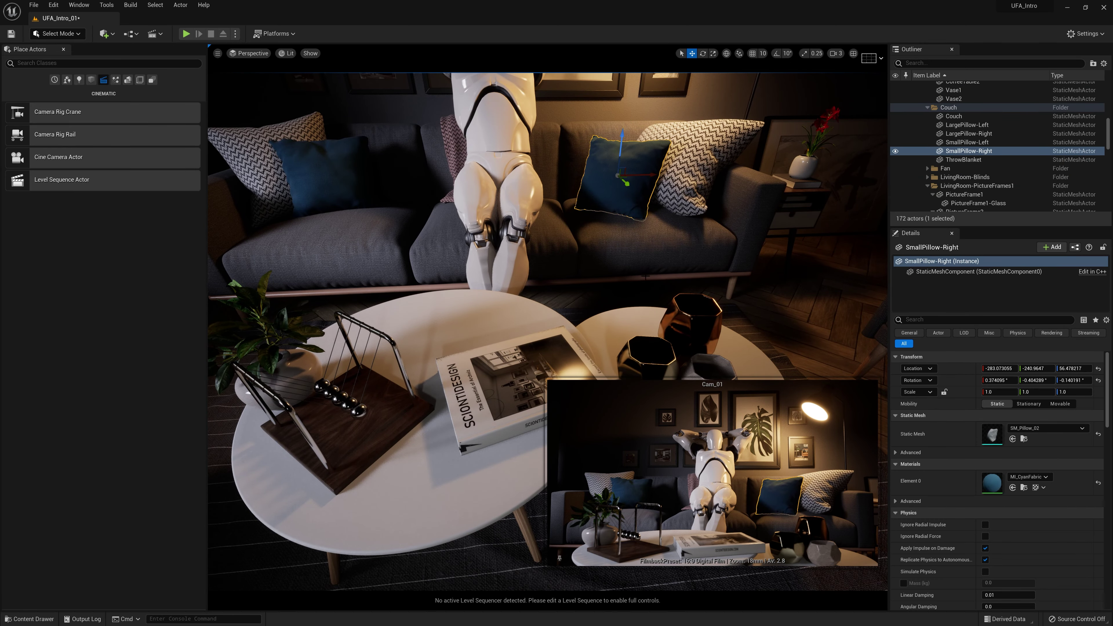
right_click_drag(509, 245, 501, 210)
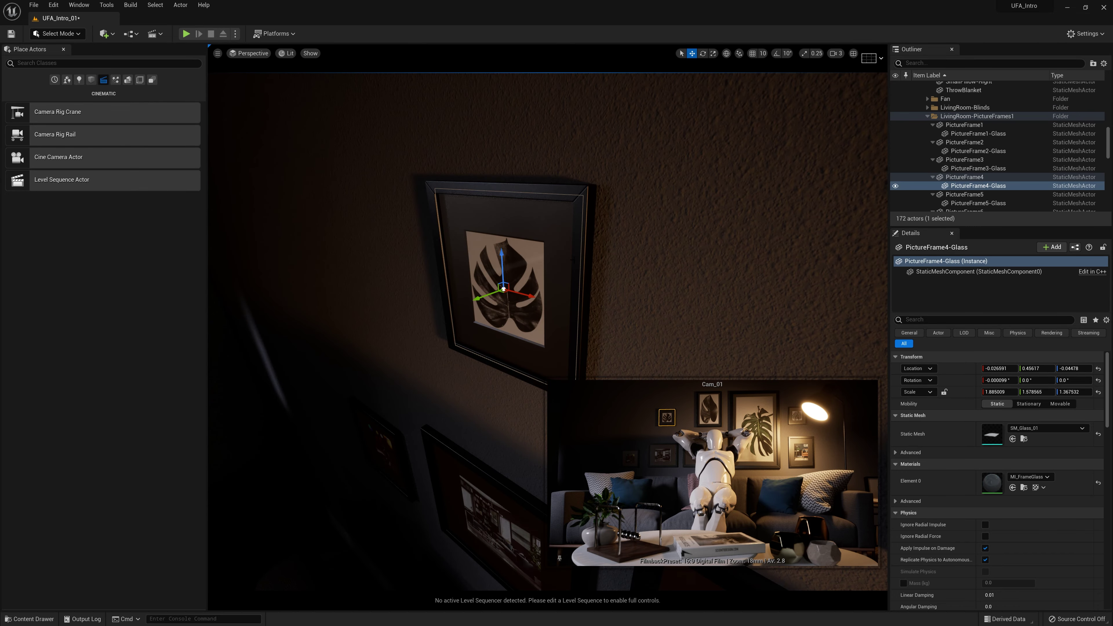
left_click_drag(502, 292, 609, 339)
right_click_drag(609, 339, 578, 295)
key("ctrl+z")
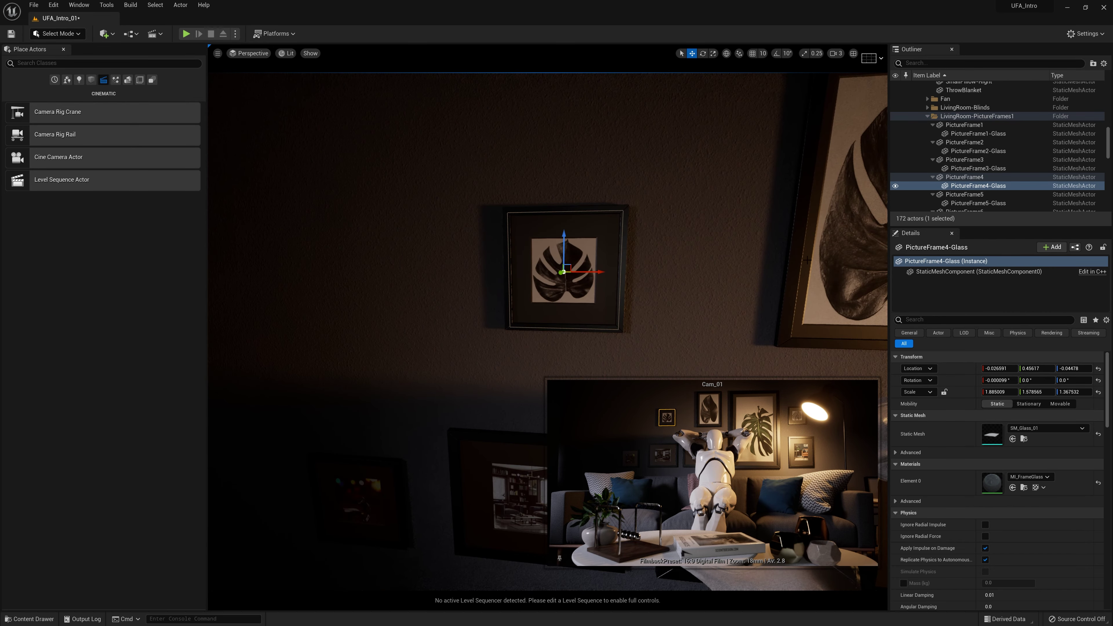
left_click(827, 255)
key("ctrl+z")
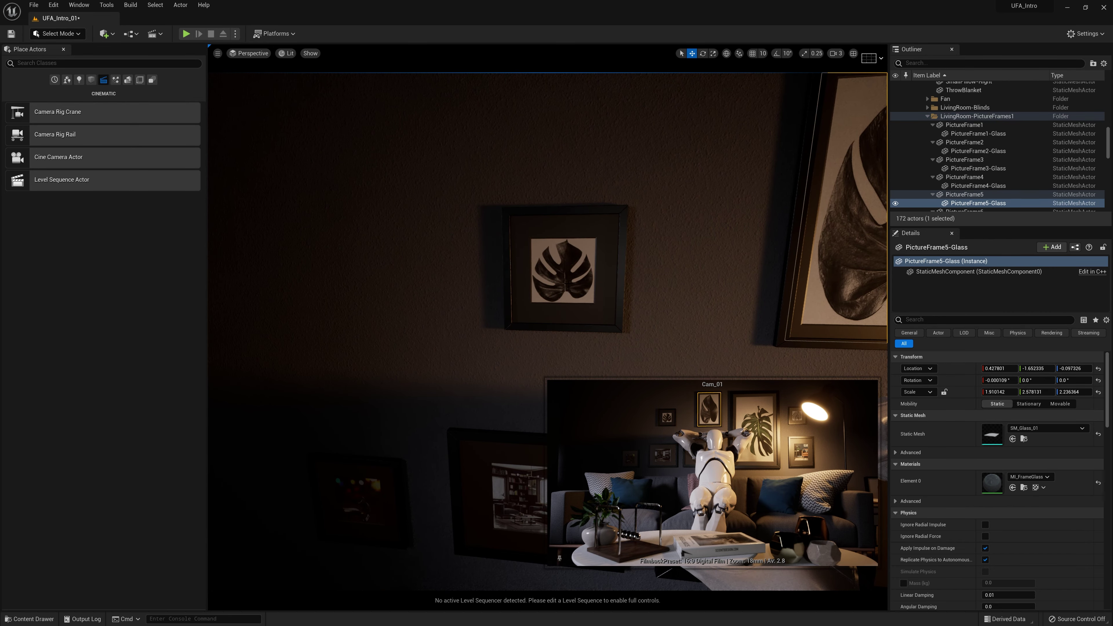
key("ctrl+z")
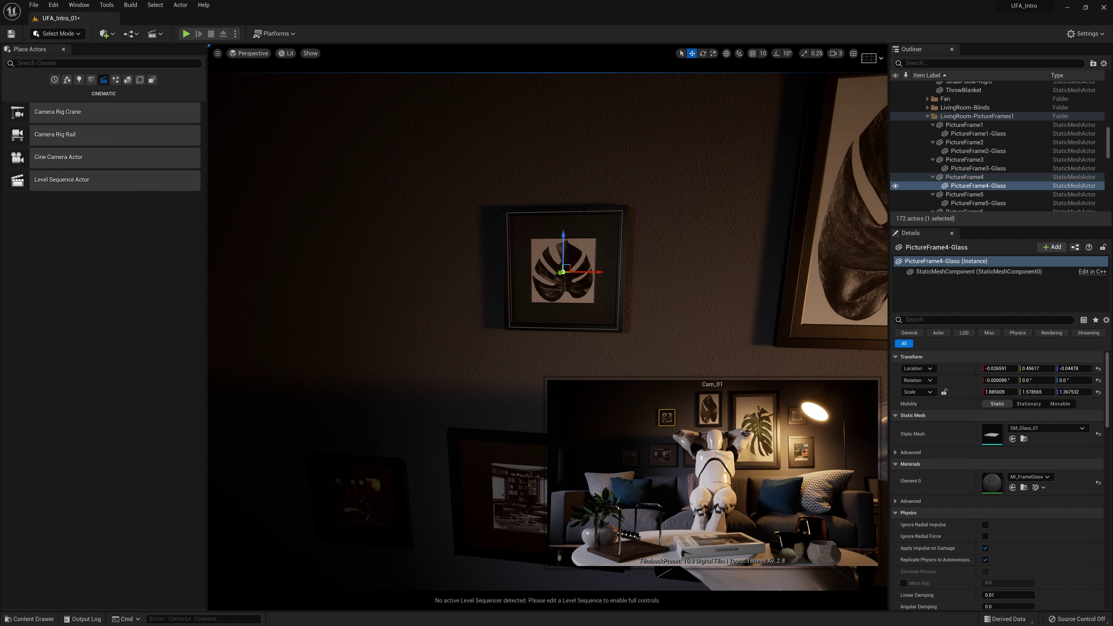
Step: Try moving the parent frame PictureFrame4 slightly up and to the left on the wall together with its glass
left_click(589, 208)
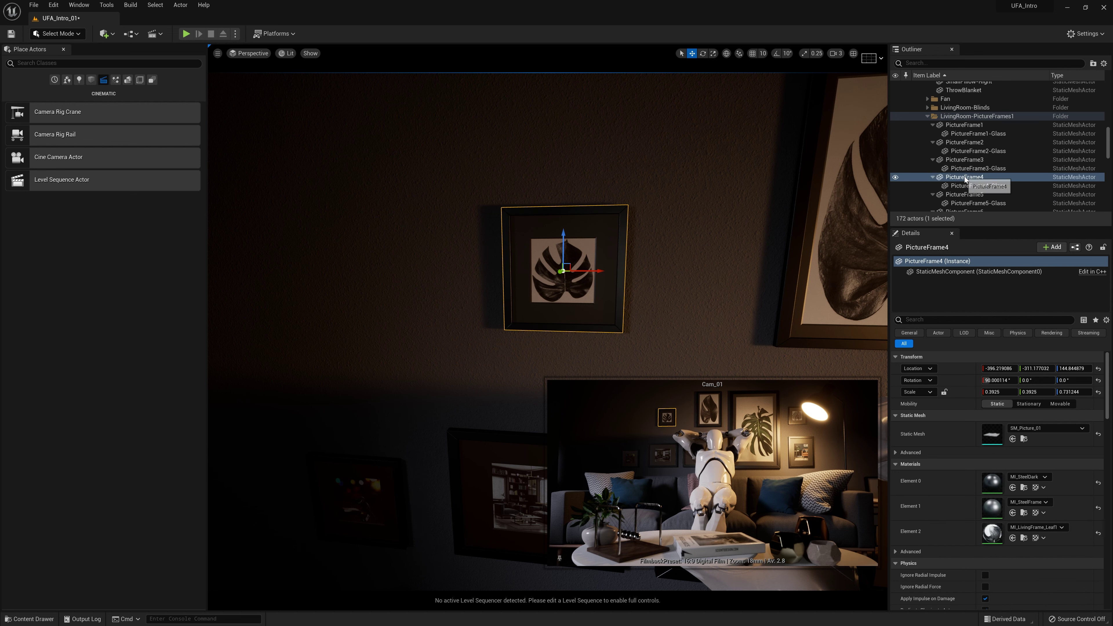
left_click_drag(573, 266, 540, 242)
left_click(953, 186)
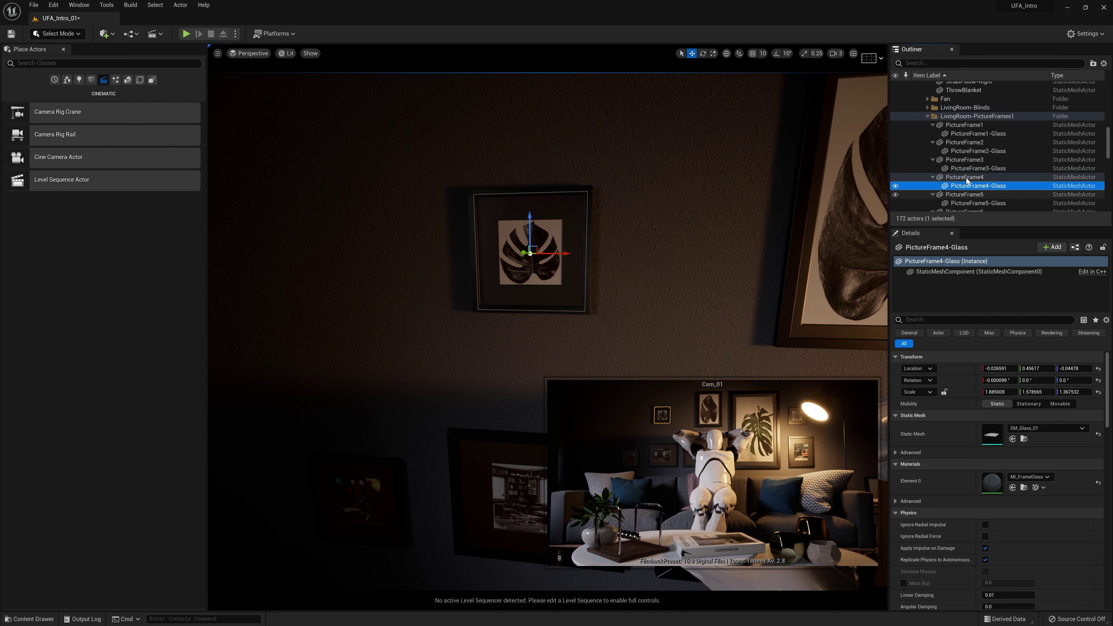
left_click(964, 176)
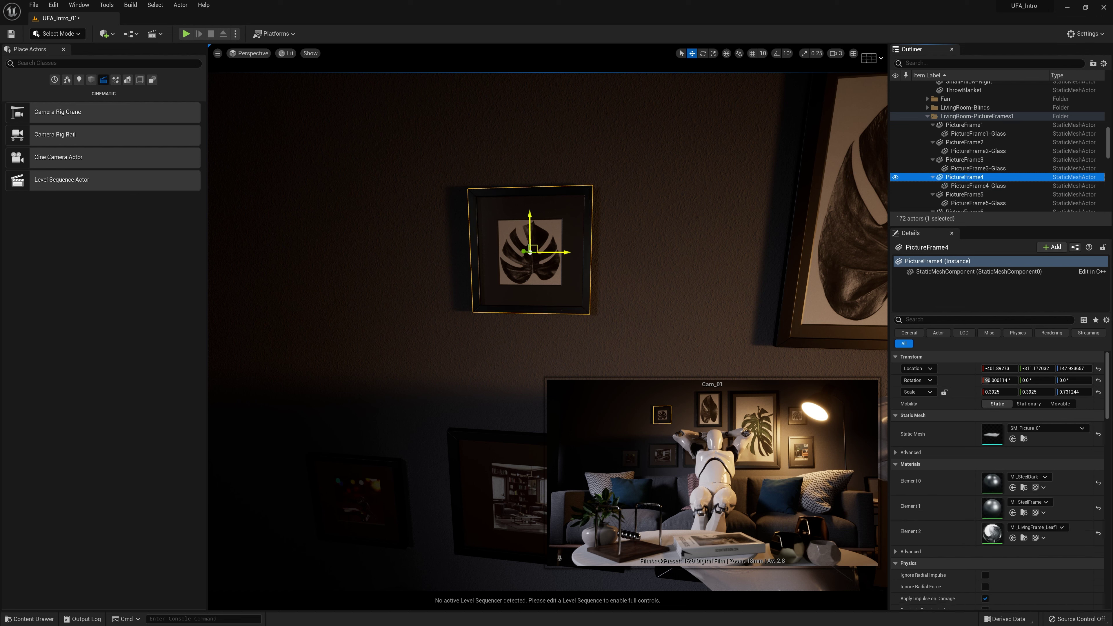
mouse_move(538, 248)
left_mouse_down()
mouse_move(529, 117)
mouse_move(464, 242)
mouse_move(540, 144)
mouse_move(514, 249)
mouse_move(531, 249)
left_mouse_up()
left_click(555, 224)
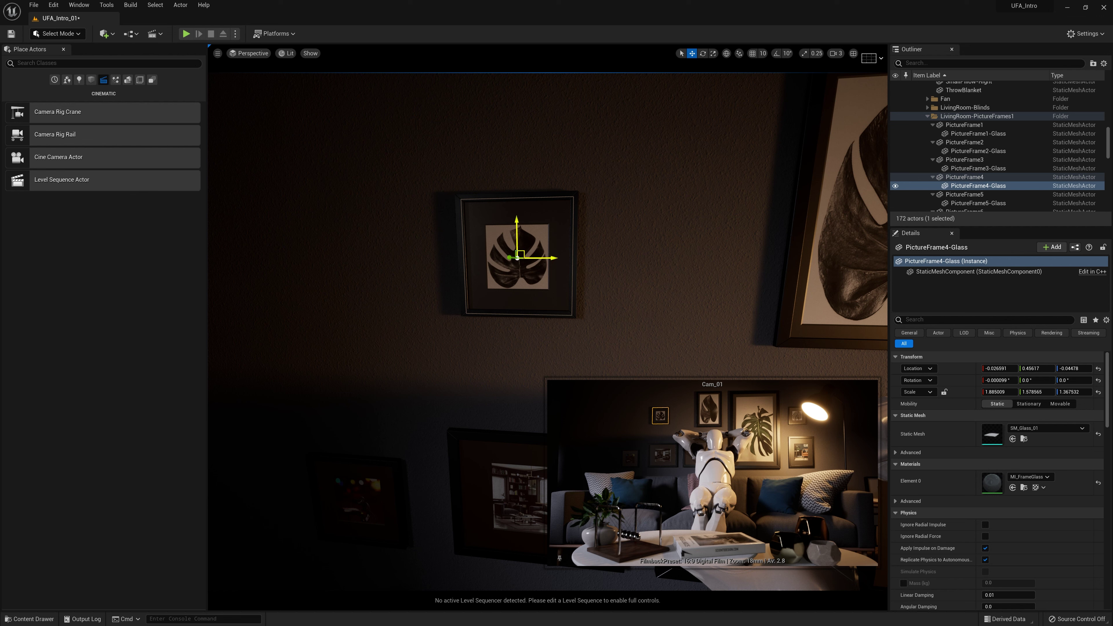
left_click_drag(519, 255, 719, 239)
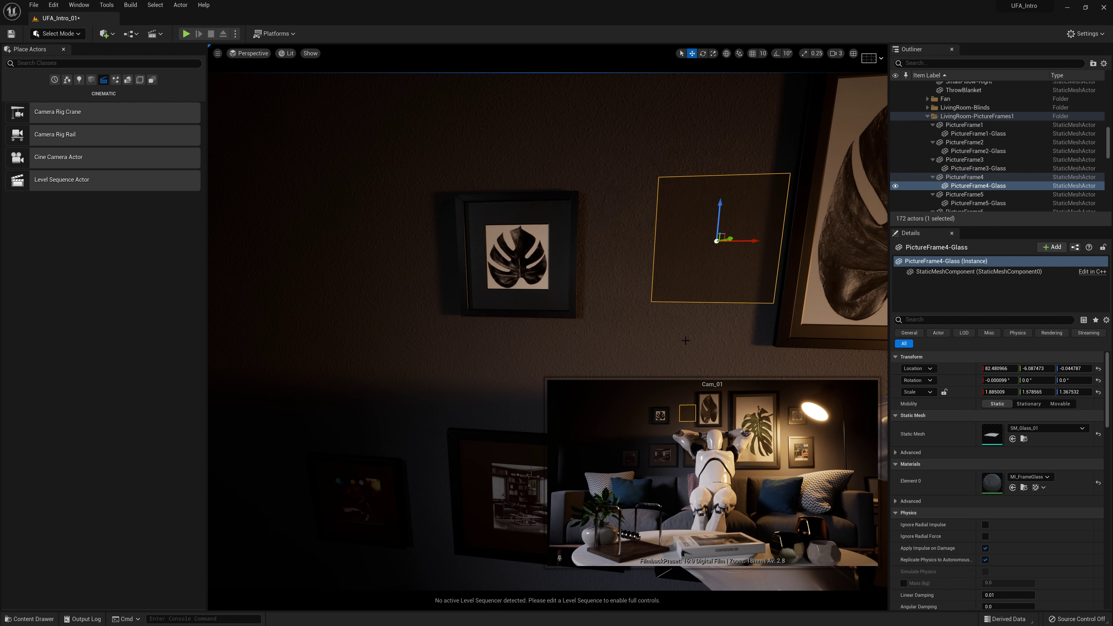
key("ctrl+z")
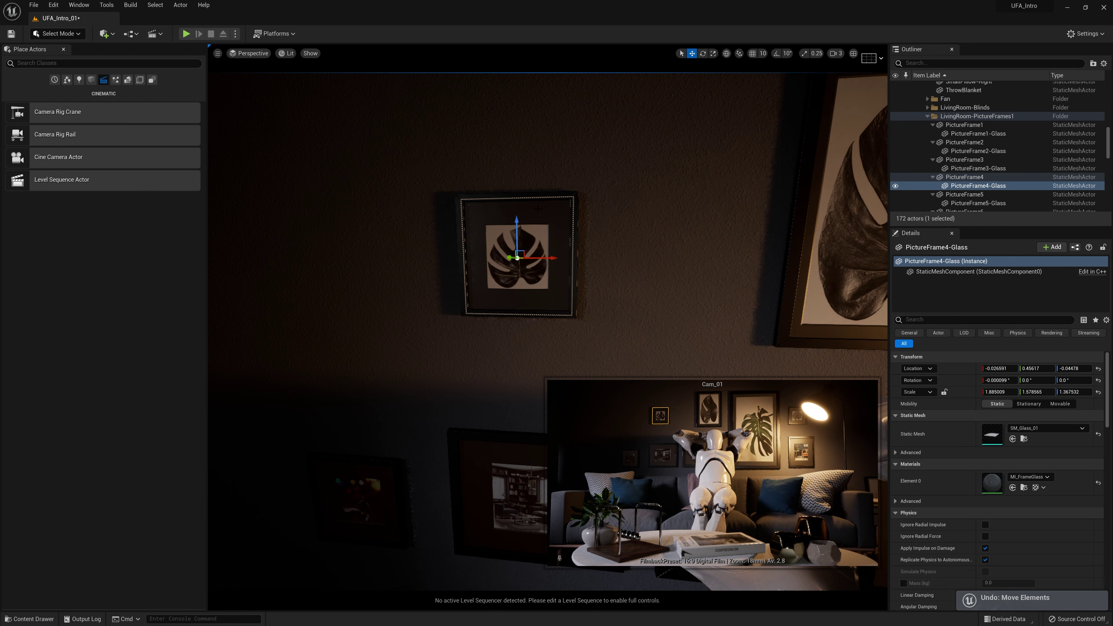
key("Escape")
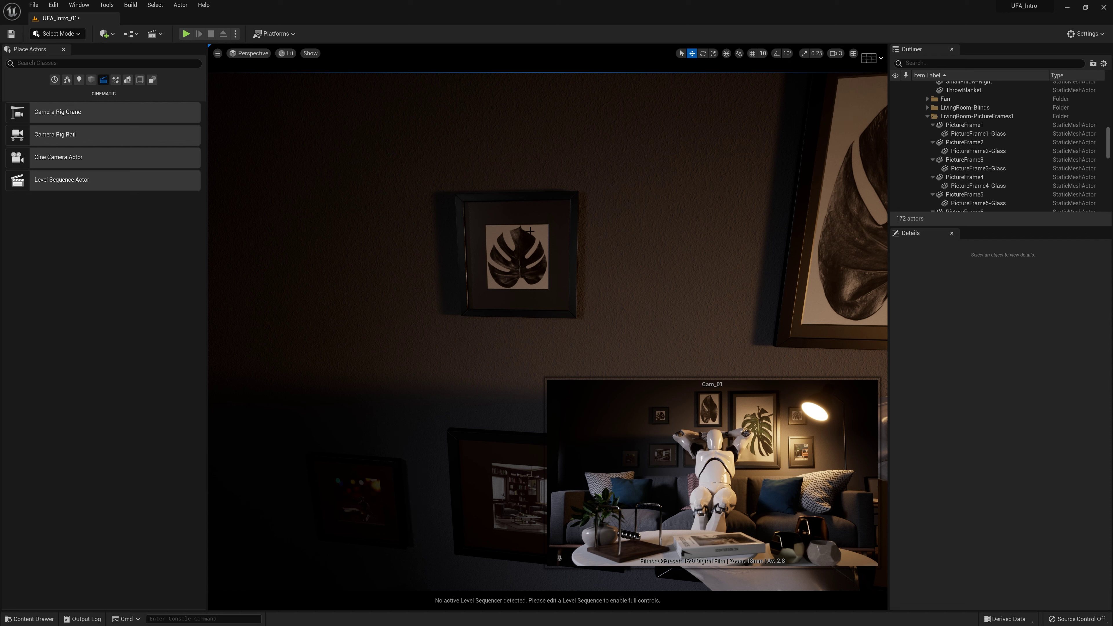
Step: Select the parent frame PictureFrame4 instead of its glass and move it far left along the wall, above the couch's left end
left_click(538, 213)
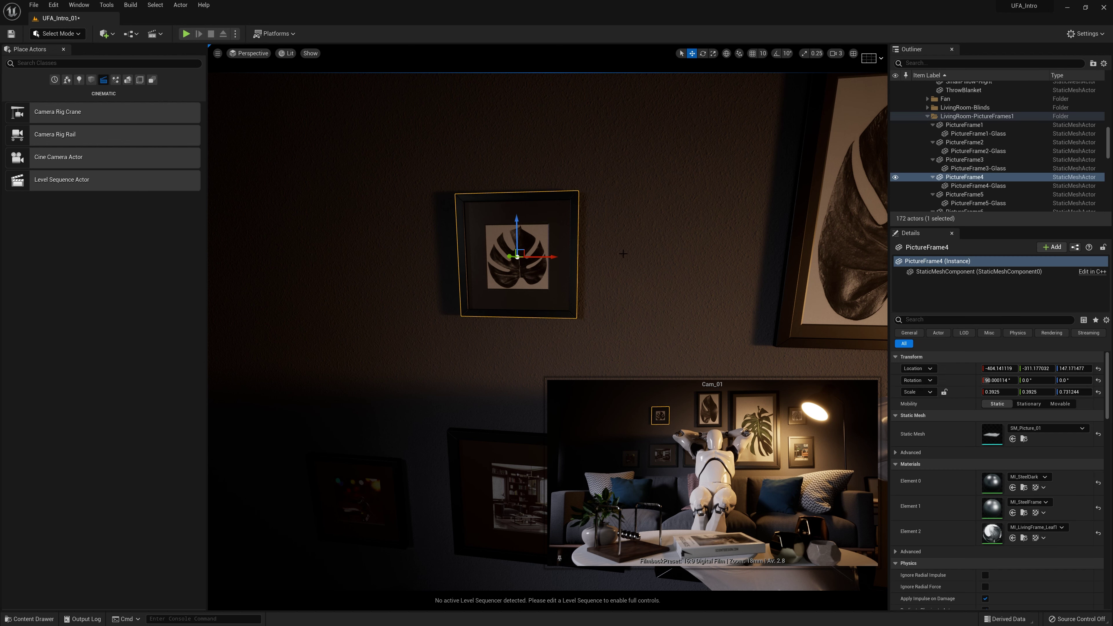
left_click_drag(553, 259, 595, 274)
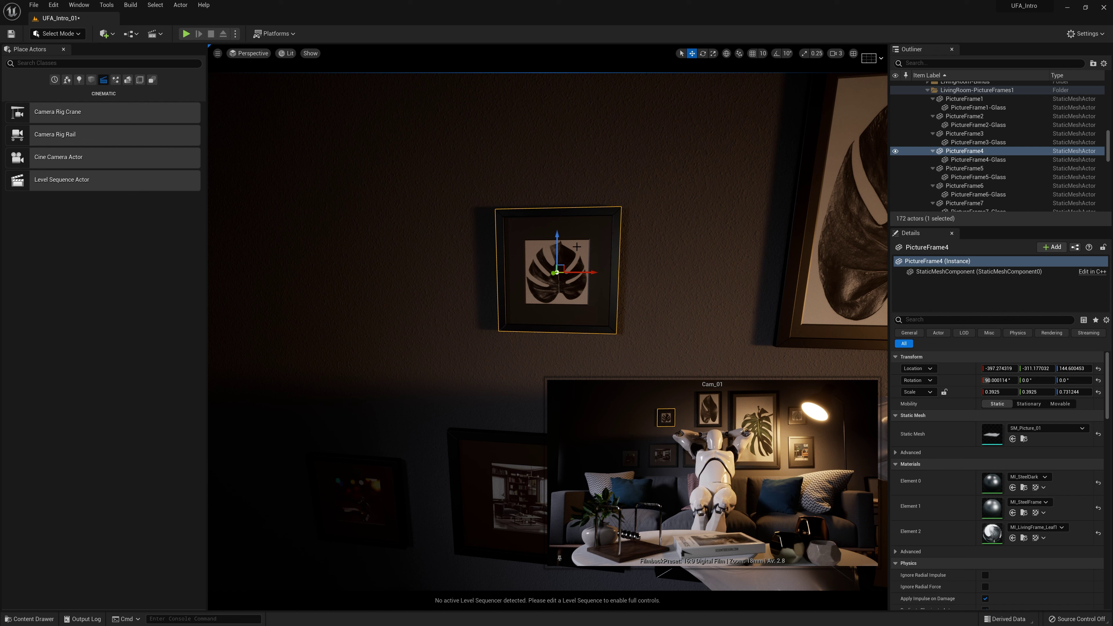
left_click(539, 305)
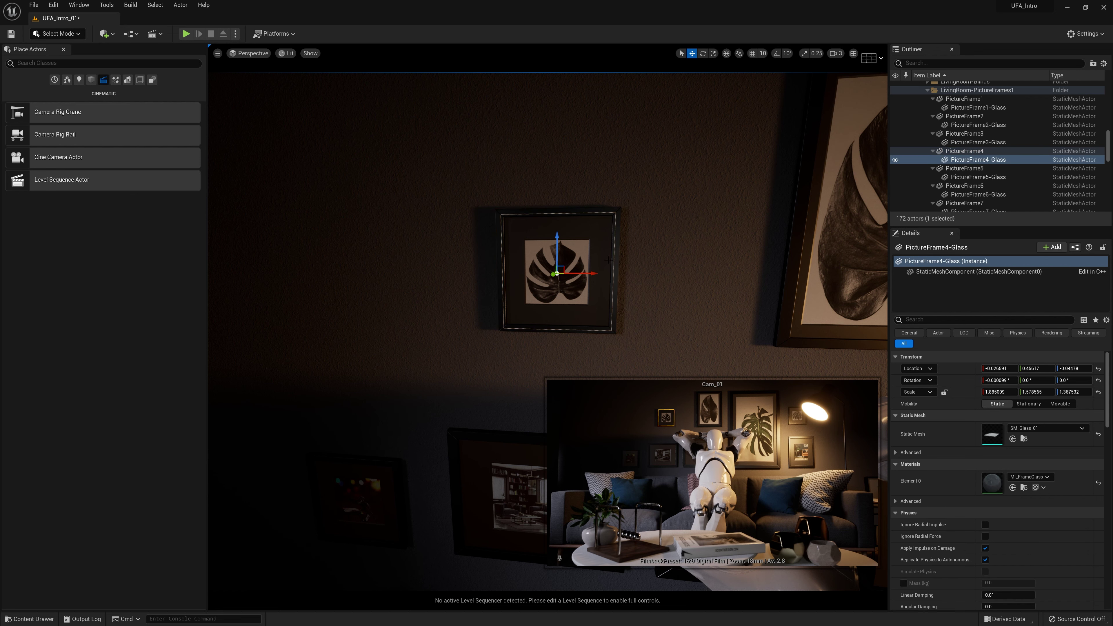
left_click(609, 244)
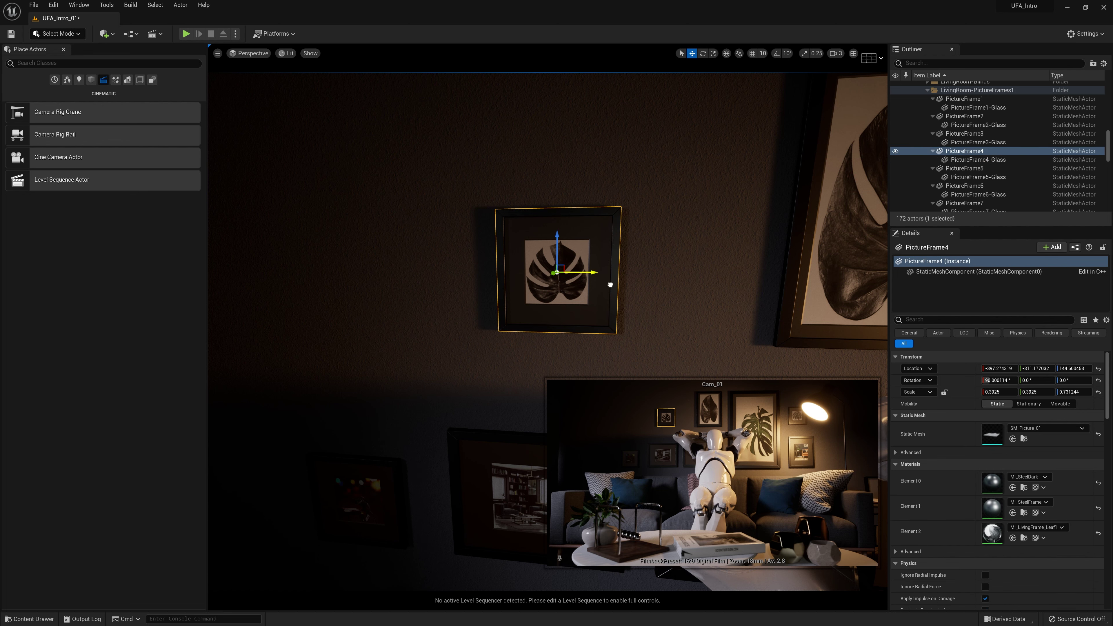
key("s")
right_click_drag(608, 282, 664, 289)
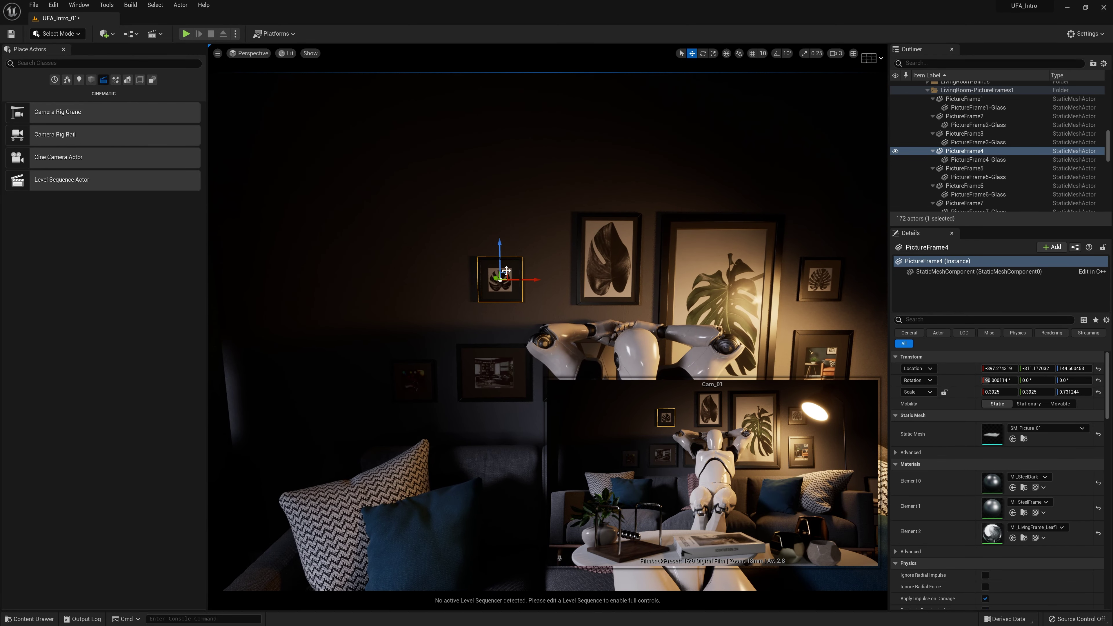
left_click_drag(501, 278, 327, 282)
Step: Move PictureFrame1 left to sit beneath PictureFrame4, and shift PictureFrame2 left and slightly up beside them
left_click(413, 380)
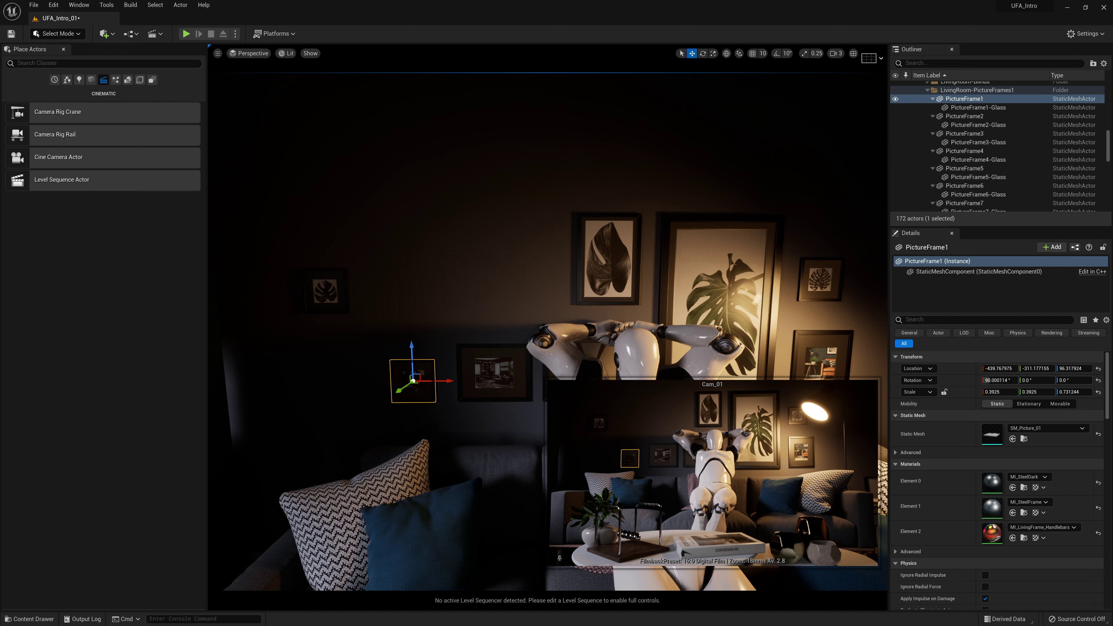
left_click_drag(417, 375, 322, 383)
left_click(528, 369)
left_click_drag(499, 369, 403, 355)
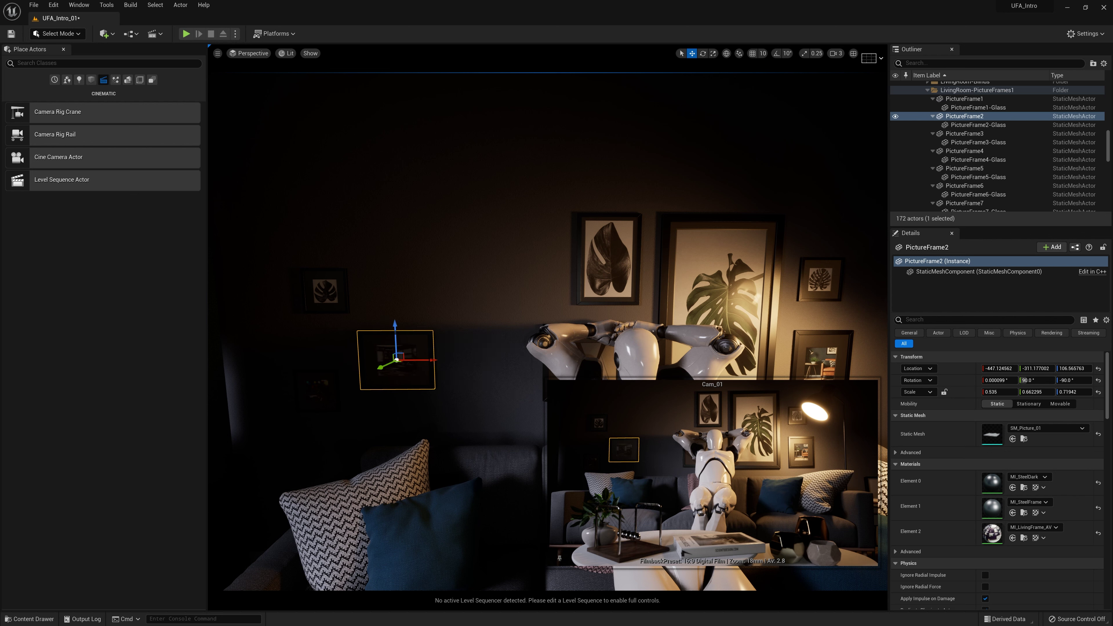
Step: Move PictureFrame5, the tall leaf picture, left along the wall to join the left group, placing it above PictureFrame2
left_click(626, 289)
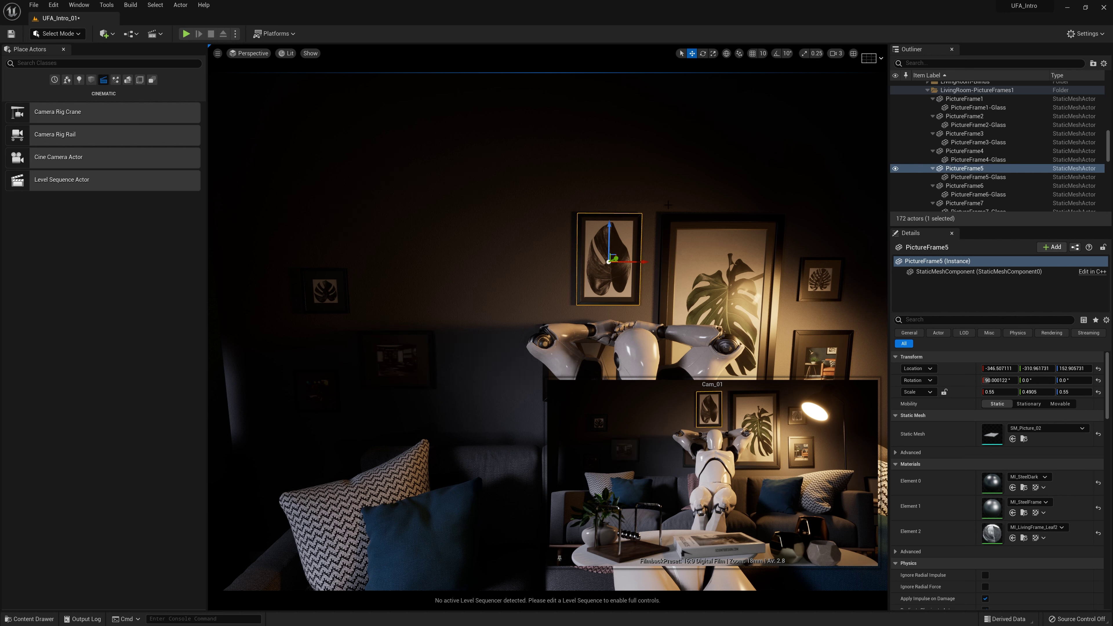
right_click_drag(668, 204, 622, 259)
right_click_drag(602, 124, 565, 80)
left_click_drag(689, 292, 466, 293)
right_click_drag(466, 293, 377, 293)
left_click_drag(575, 290, 594, 272)
Step: Move the large PictureFrame6 far right past the floor lamp, and shift PictureFrame8 slightly right toward the lamp
right_click_drag(595, 272, 666, 273)
right_click_drag(666, 273, 692, 273)
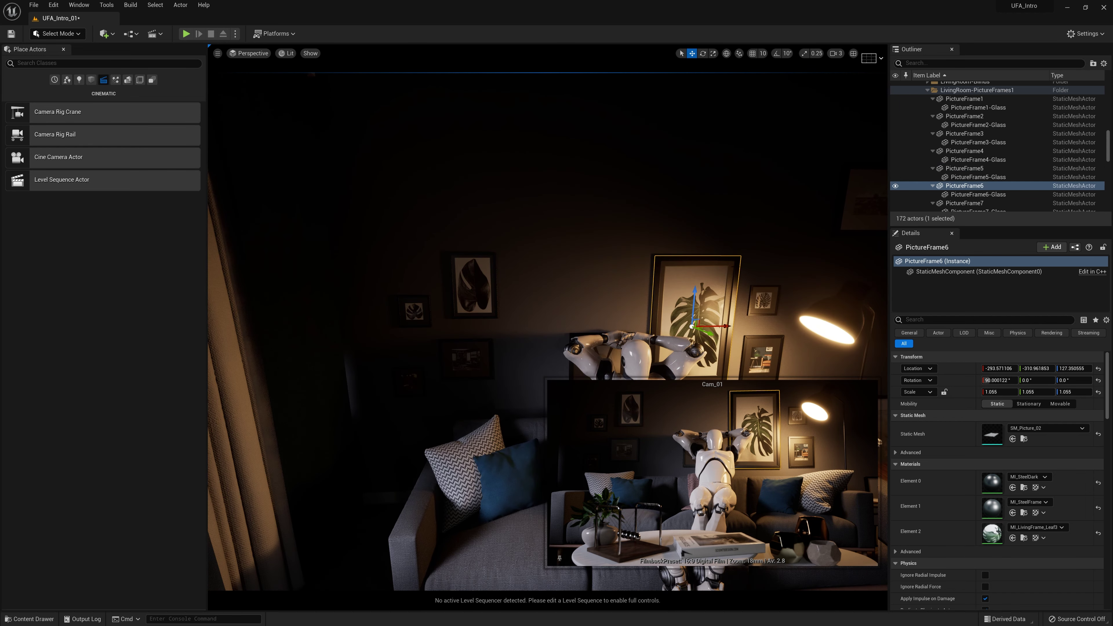
left_click_drag(701, 319, 887, 315)
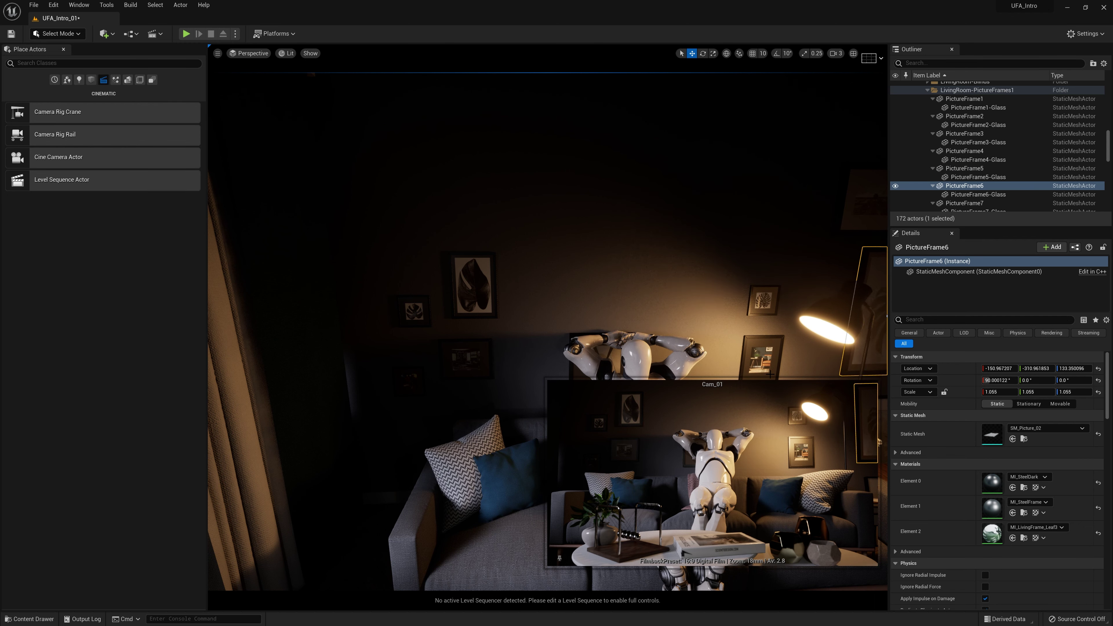
left_click(765, 349)
left_click_drag(796, 354, 802, 348)
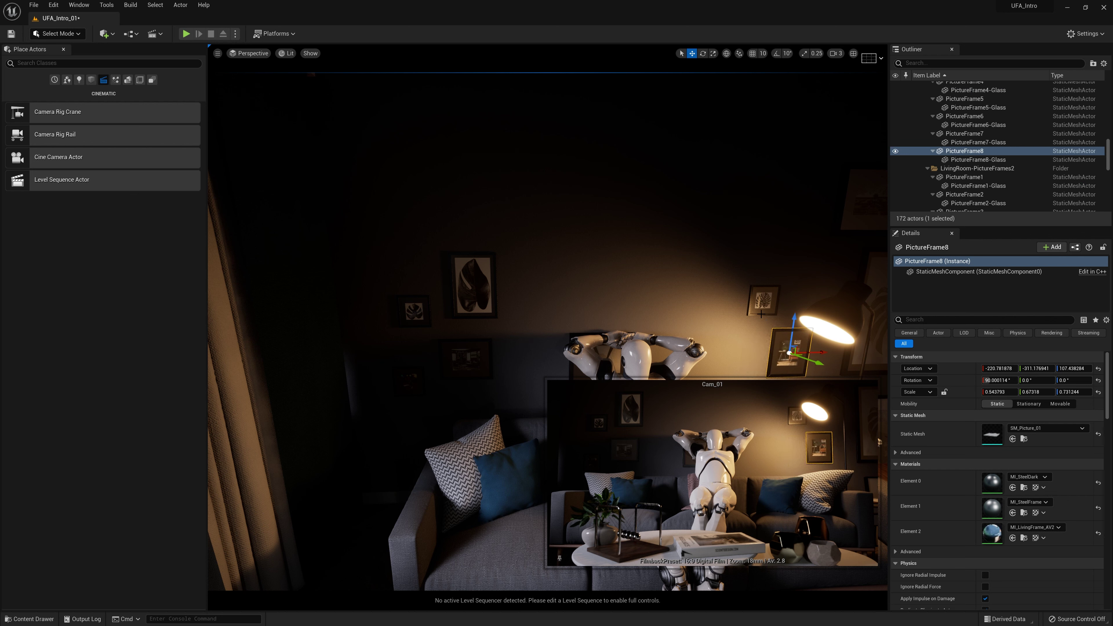
Step: Move PictureFrame7 up and left on the wall, and bring PictureFrame3 from behind the robot to the wall above the floor lamp
left_click(768, 296)
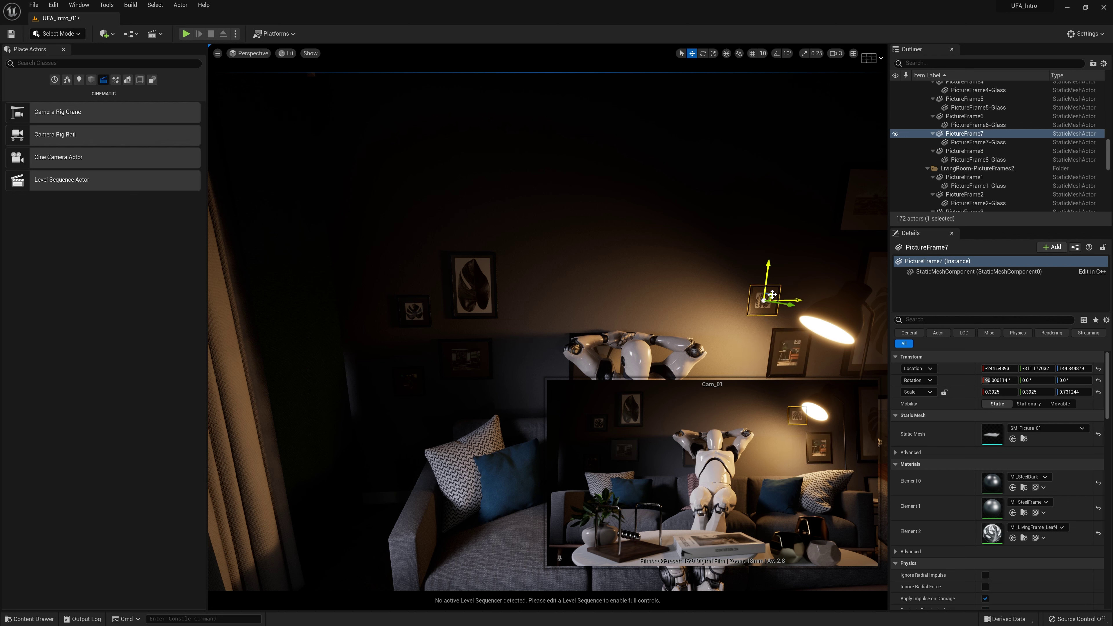
left_click_drag(772, 295, 737, 258)
left_click(605, 351)
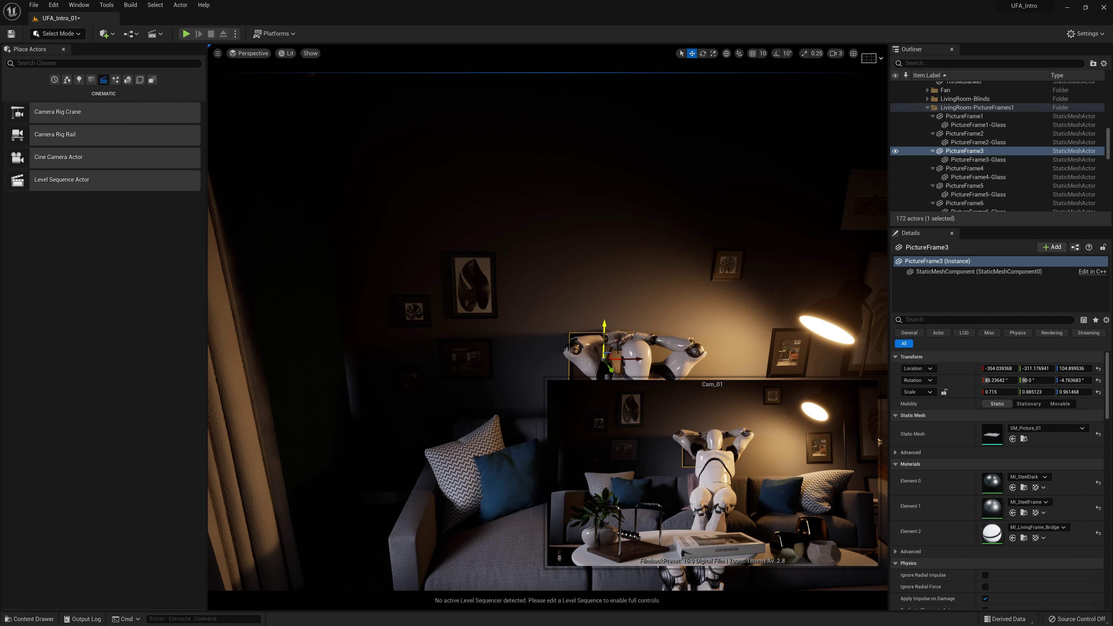
left_click_drag(613, 357, 814, 254)
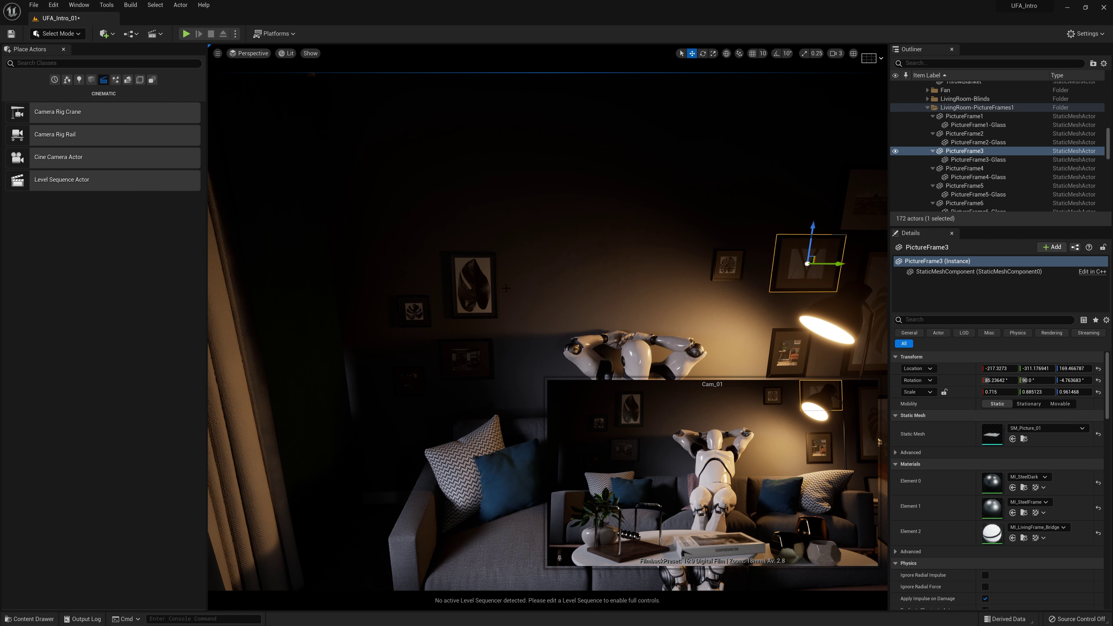
Step: Nudge PictureFrame5 slightly right and move PictureFrame4 right and a little up, closer beside it
left_click(502, 270)
left_click_drag(504, 268, 516, 267)
left_click(417, 306)
mouse_move(420, 306)
right_mouse_down()
mouse_move(436, 306)
mouse_move(405, 305)
right_mouse_up()
left_click_drag(457, 303, 489, 293)
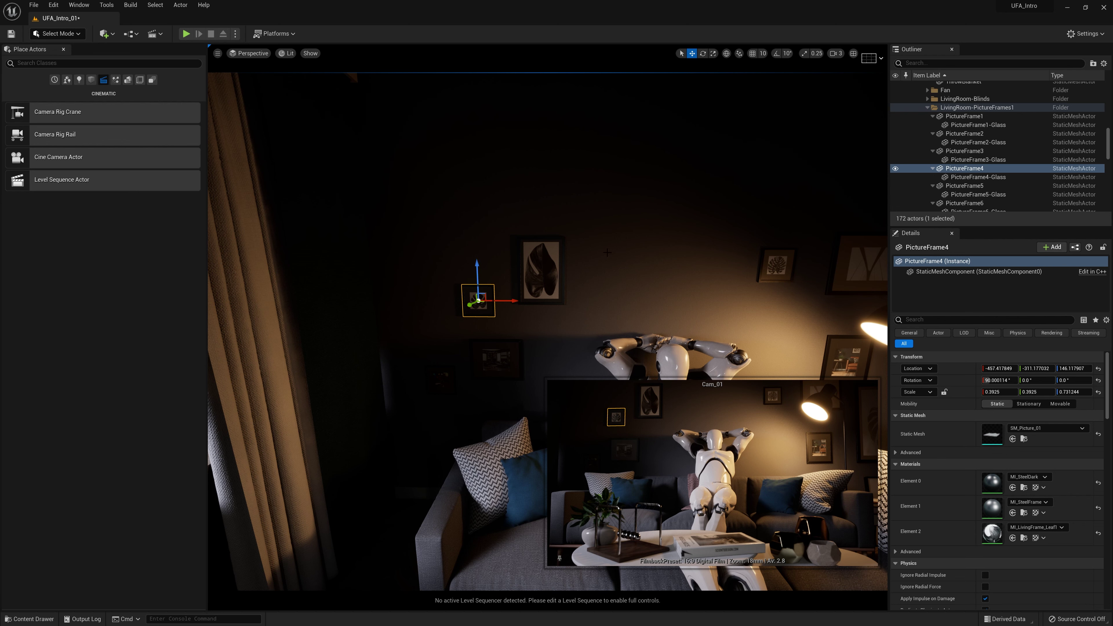
Step: Move SmallPillow-Right slightly right and back on the couch, closer to the large patterned pillow
key("s")
right_click_drag(512, 334, 552, 366)
key("d")
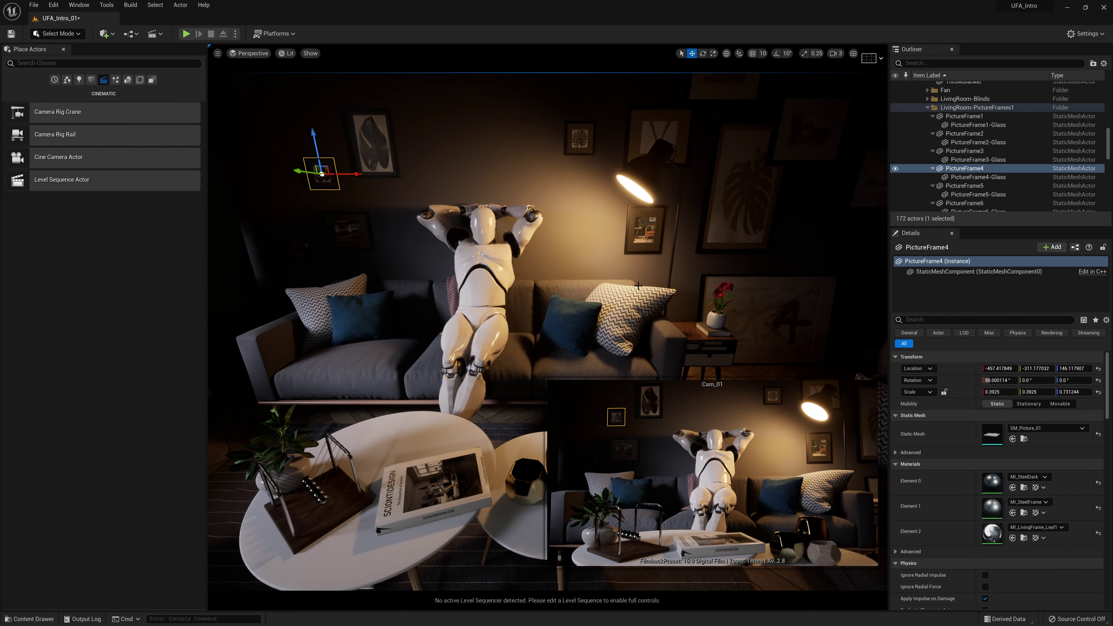
left_click(555, 326)
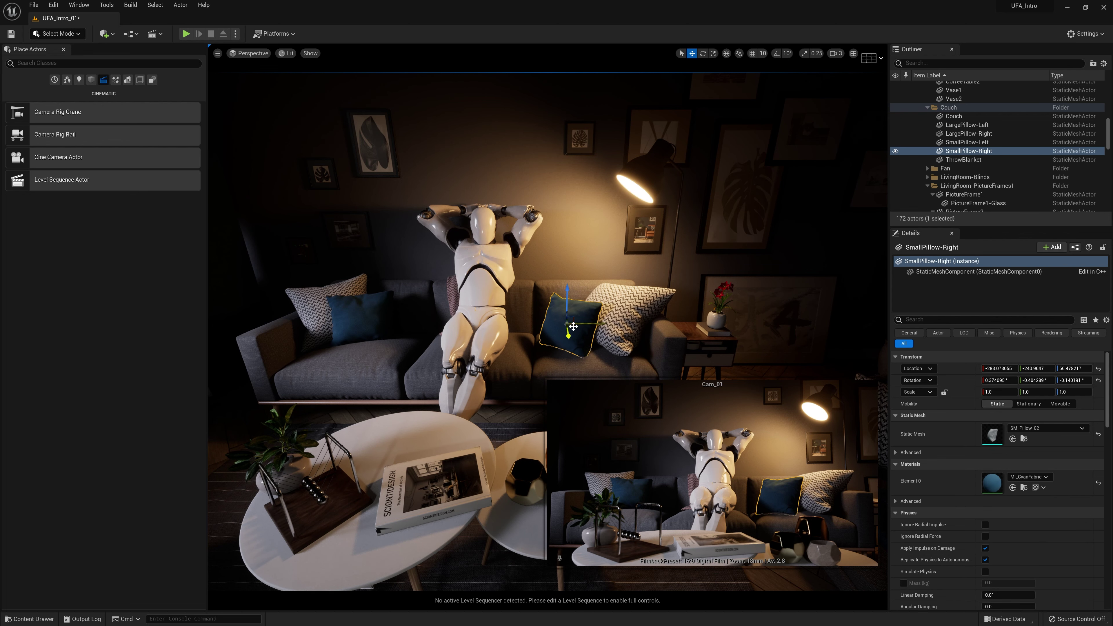
left_click_drag(573, 327, 580, 324)
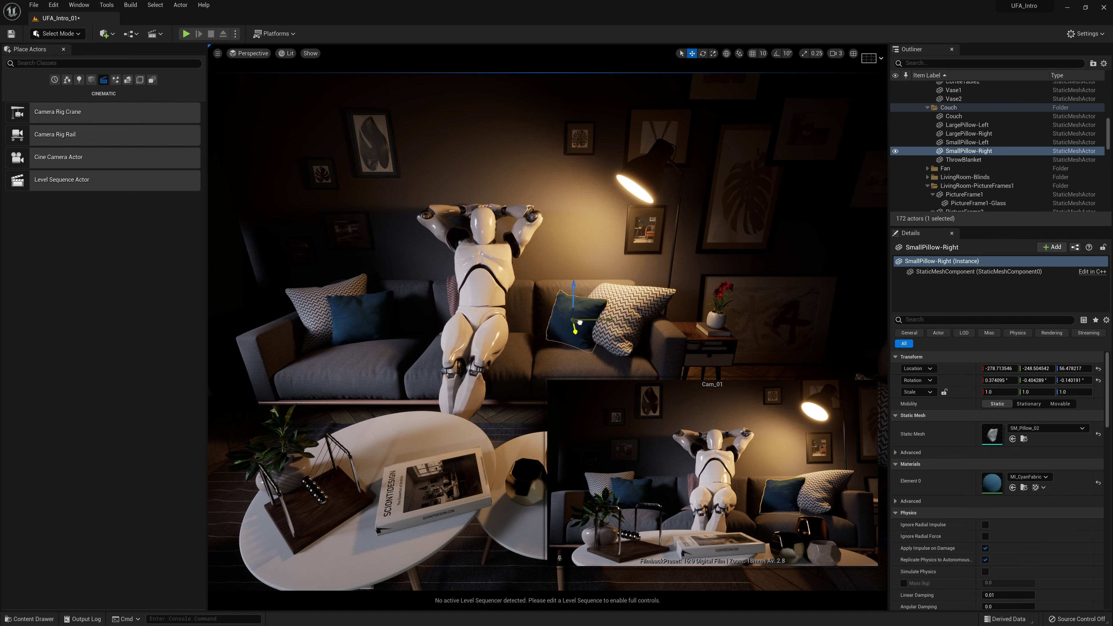
key("Escape")
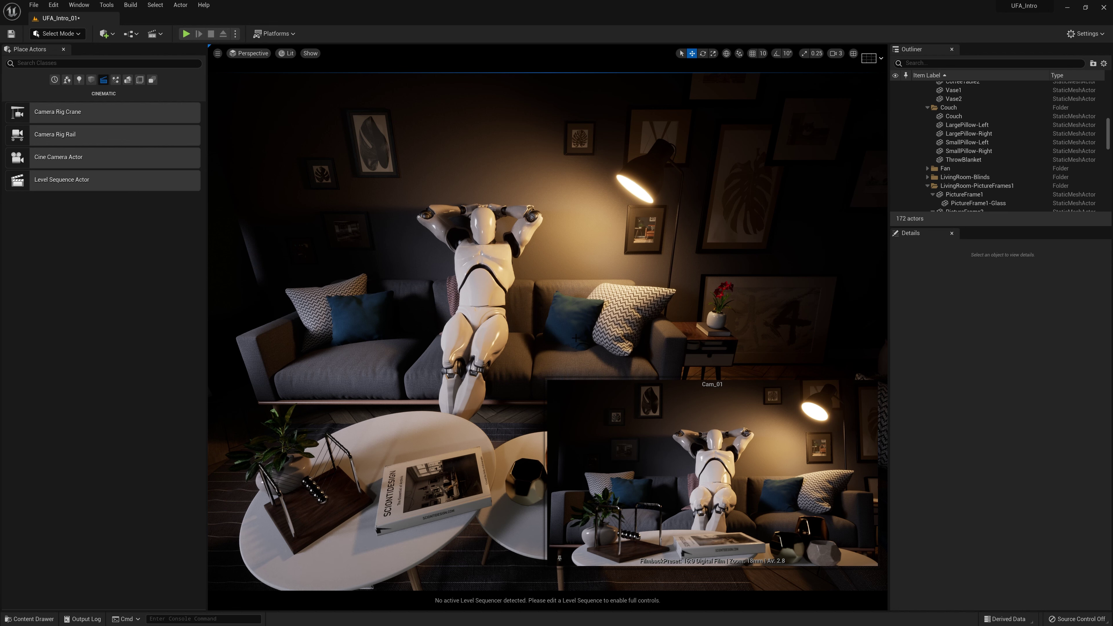
Step: Open the MI_CyanFabric material instance used by SmallPillow-Right, keeping the pillow in view beside its editor
key("w")
mouse_move(530, 381)
right_mouse_down()
mouse_move(513, 382)
mouse_move(530, 381)
right_mouse_up()
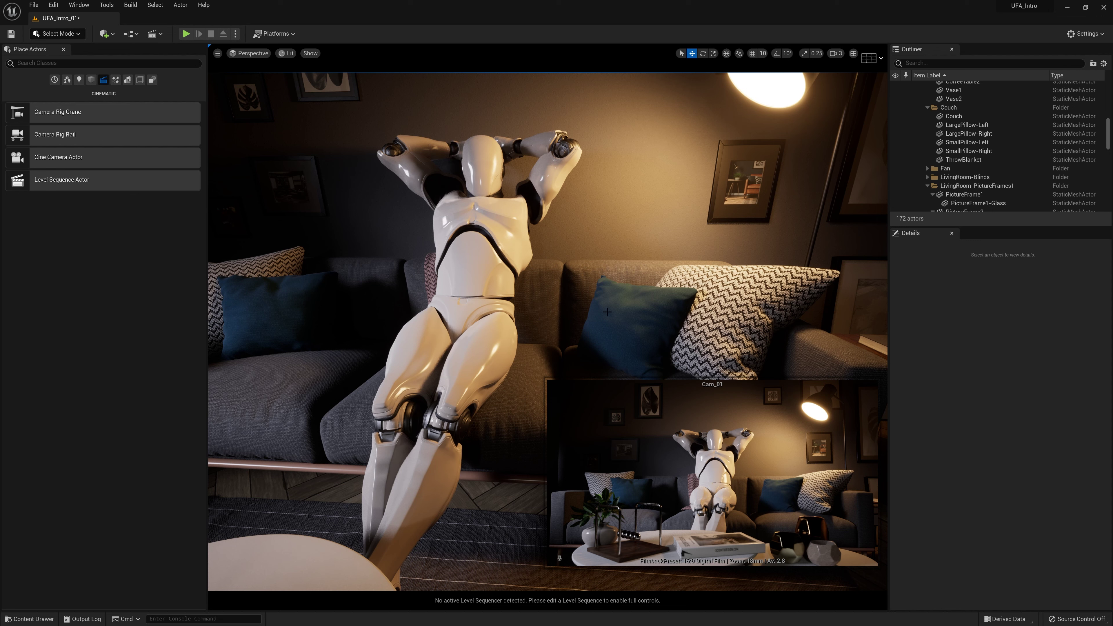
left_click(637, 328)
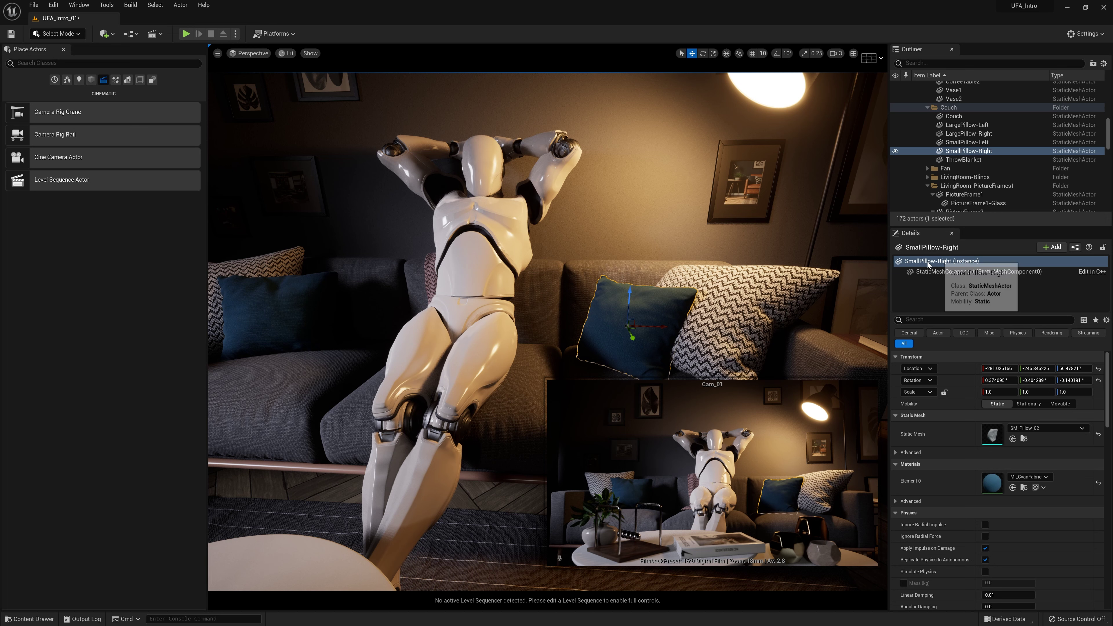
double_click(992, 483)
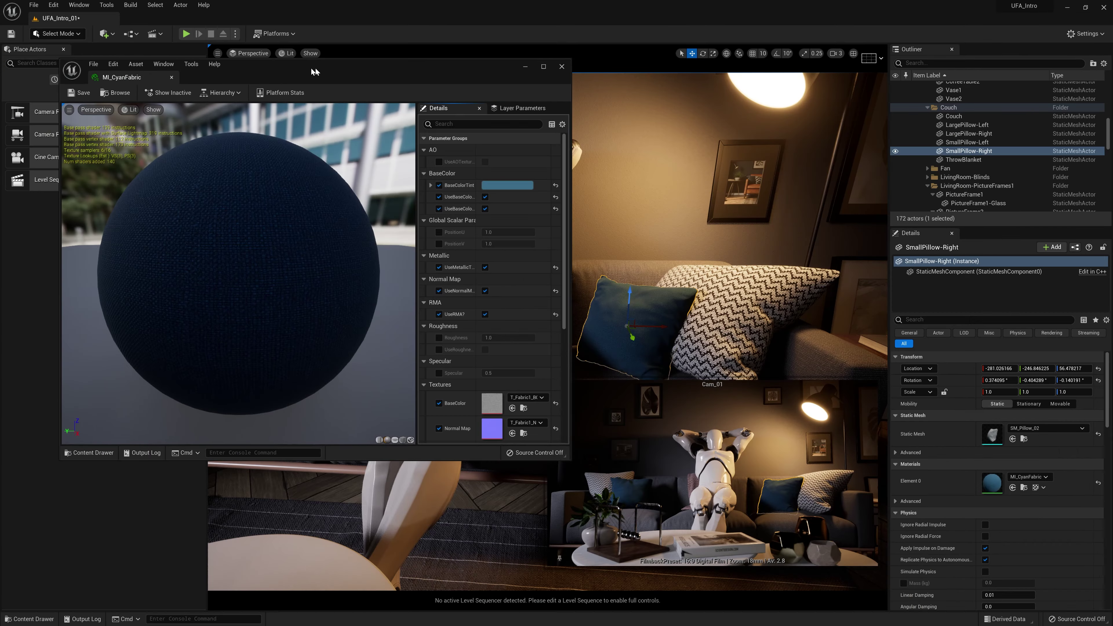
left_click_drag(315, 67, 280, 44)
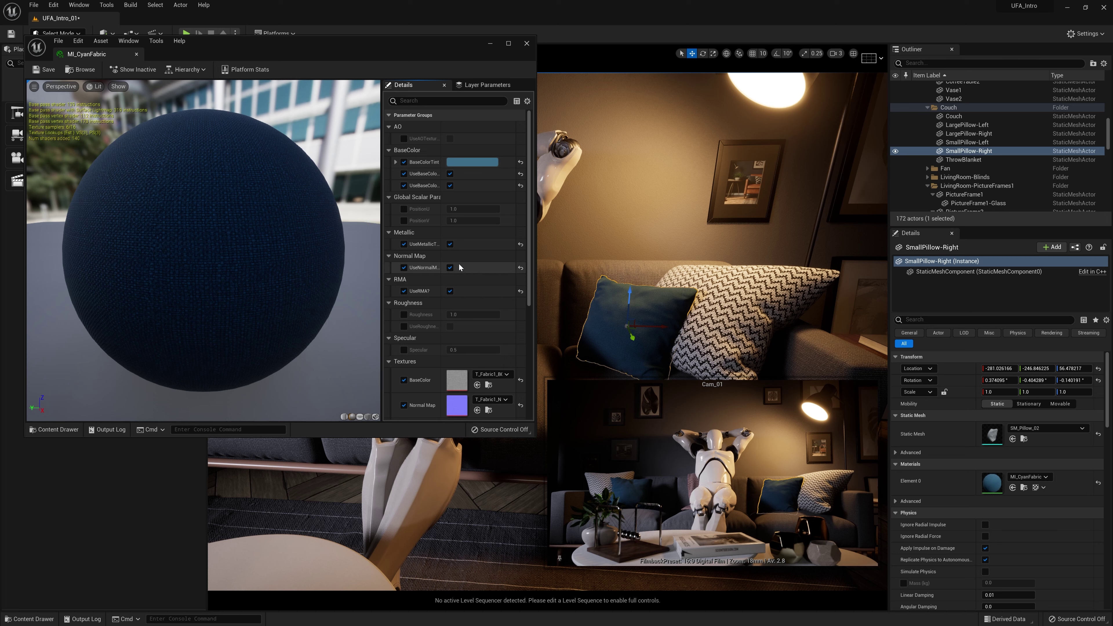
Step: Desaturate MI_CyanFabric's BaseColorTint to a saturation of about 0.44, then close the material editor
left_click(467, 162)
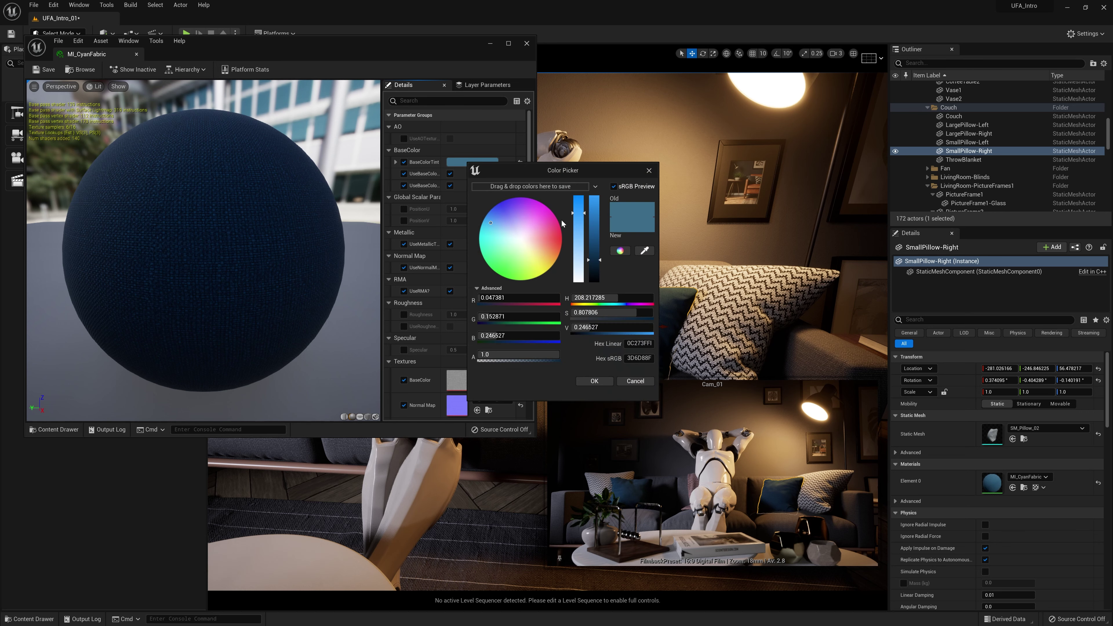
mouse_move(575, 215)
left_mouse_down()
mouse_move(582, 259)
mouse_move(580, 235)
left_mouse_up()
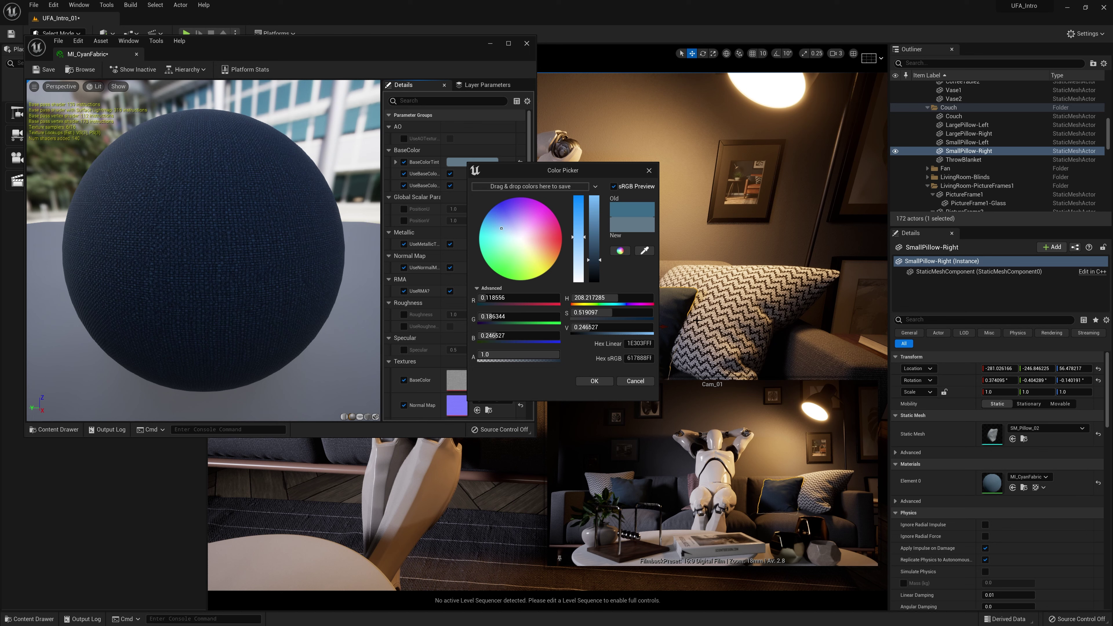
left_click_drag(583, 280, 575, 173)
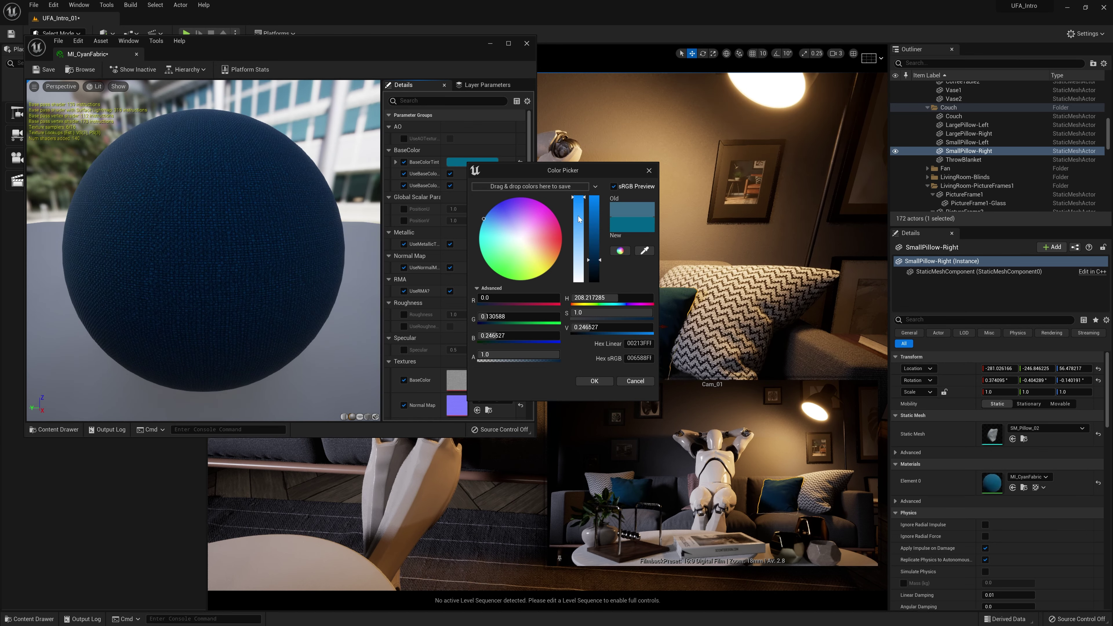
left_click_drag(578, 235, 580, 244)
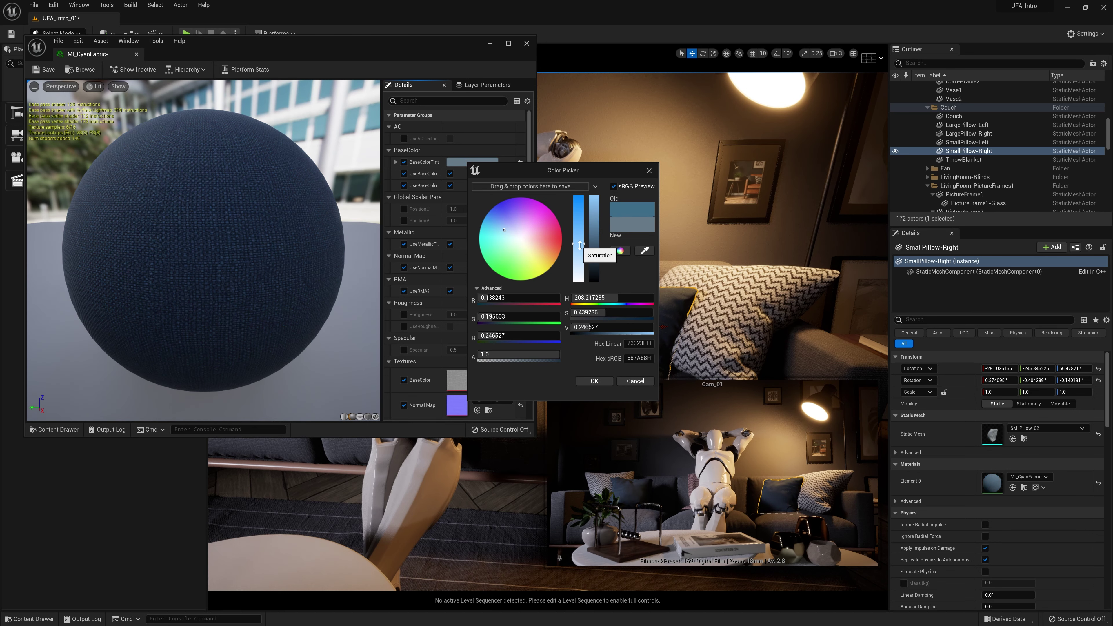
left_click(593, 381)
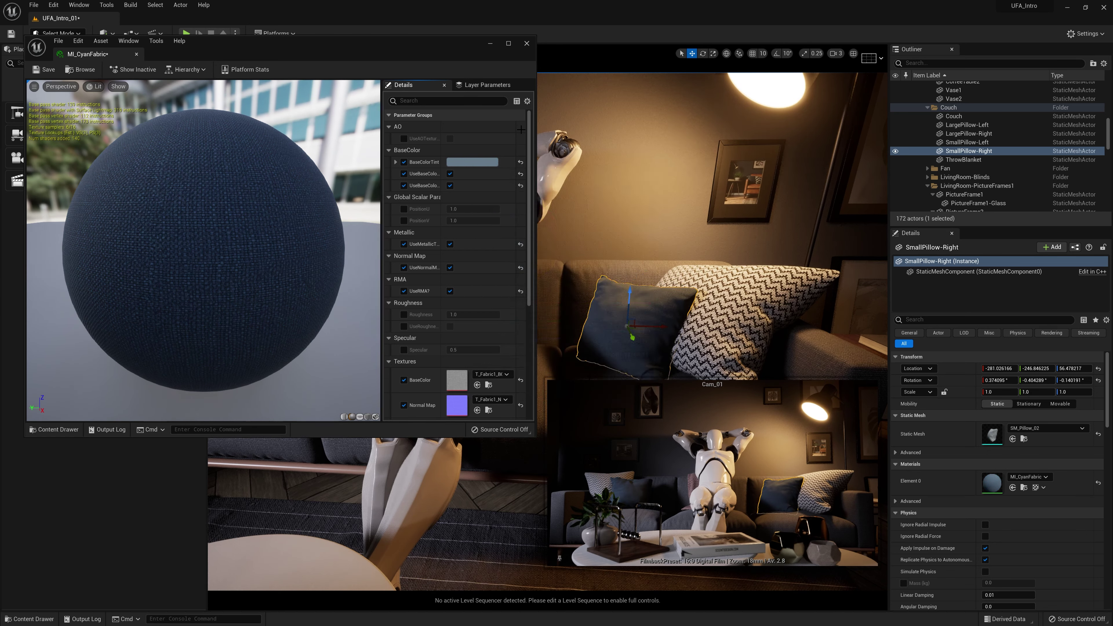
left_click(526, 45)
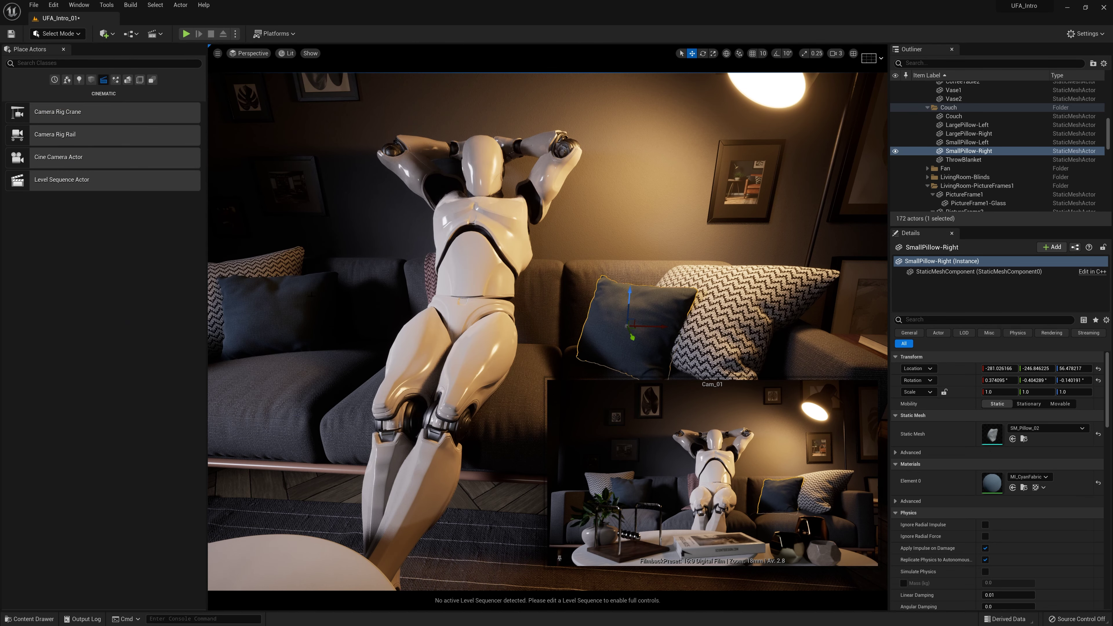
Step: Run the pending autosave of the two changed items immediately and clear the pillow selection
left_click(302, 301)
left_click(607, 318)
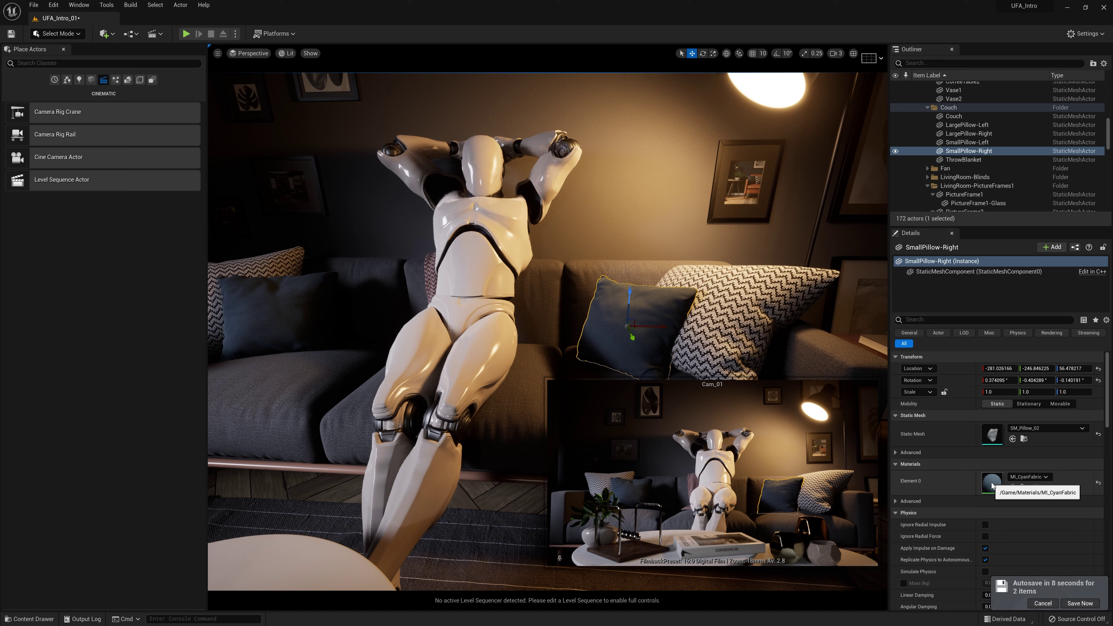
left_click(1080, 603)
key("Escape")
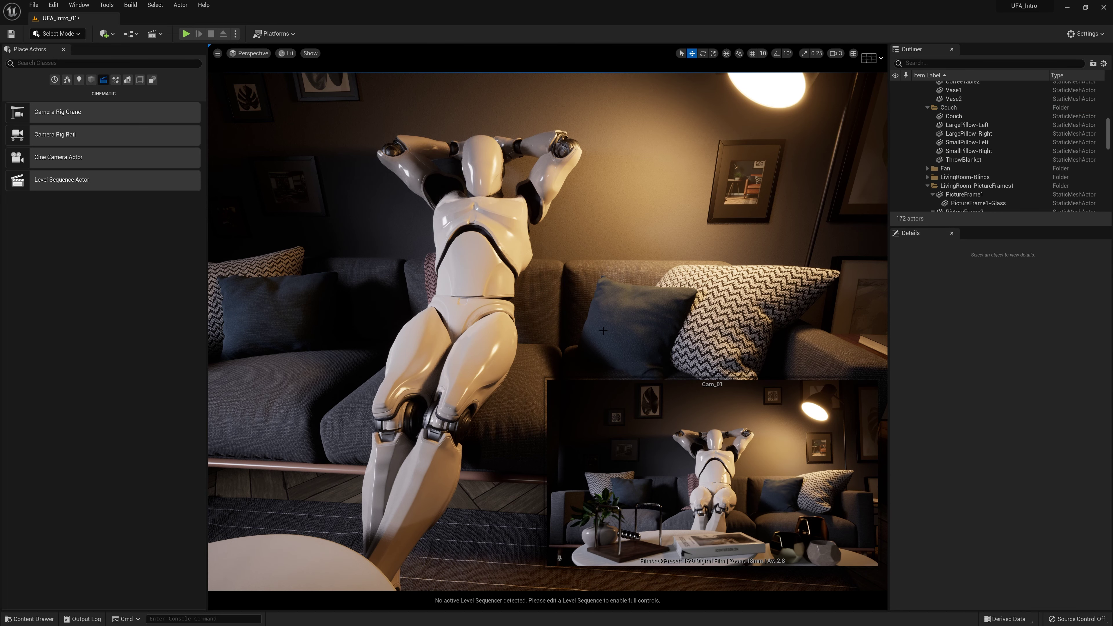